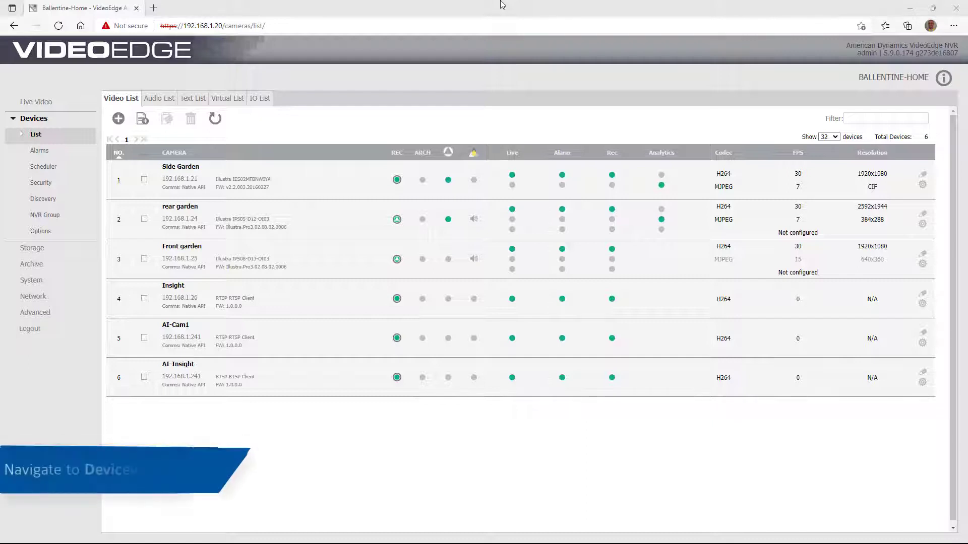
- Start a new Tyco AI server at 192.168.1.241 with security group 'Tyco AI'
click(35, 232)
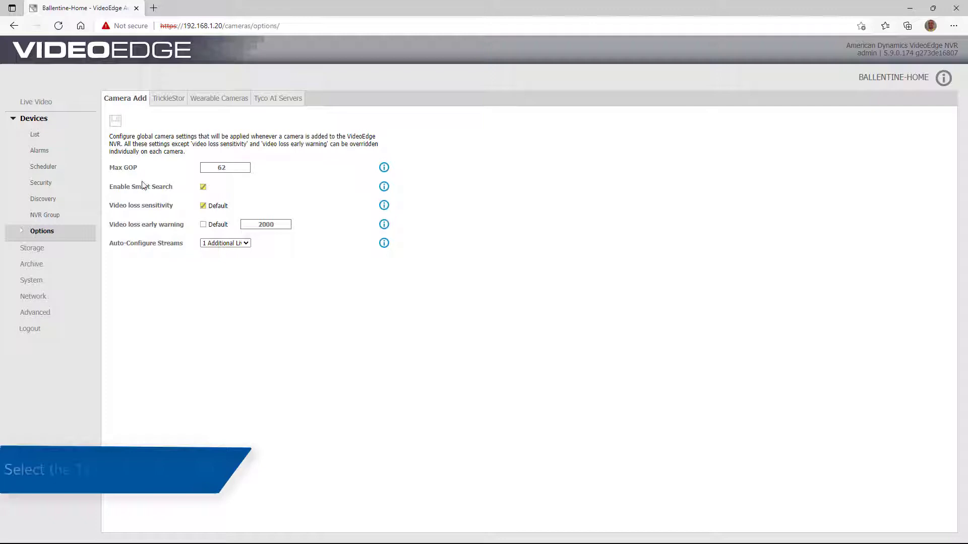
click(288, 102)
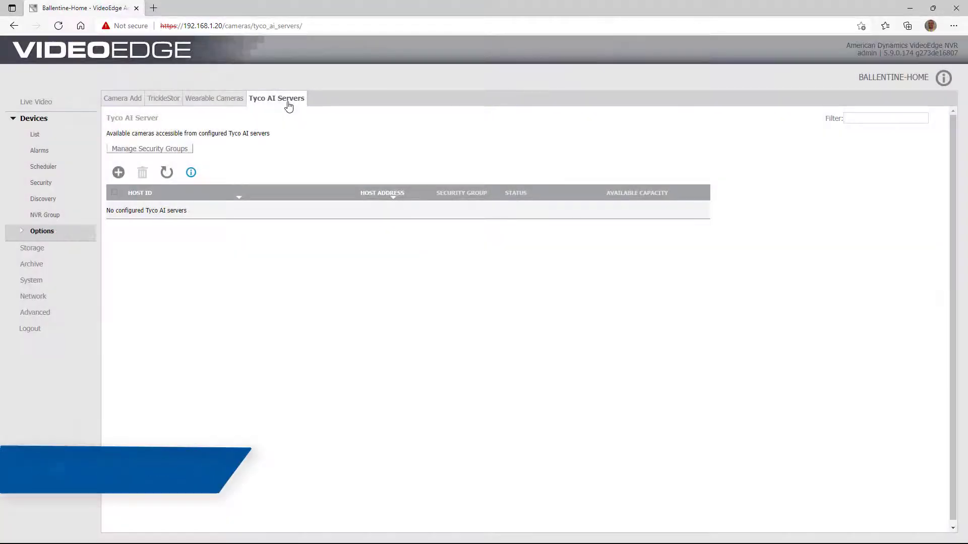
click(119, 173)
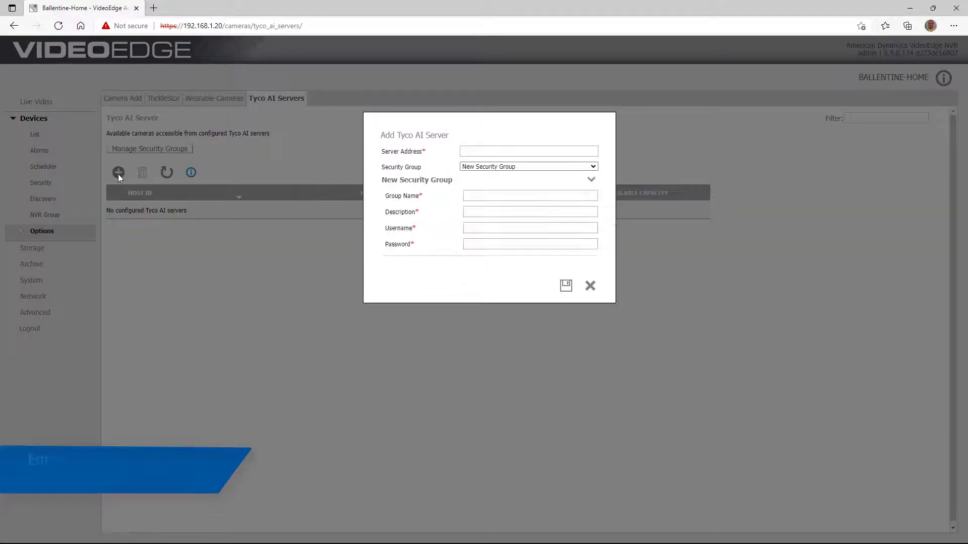
click(503, 149)
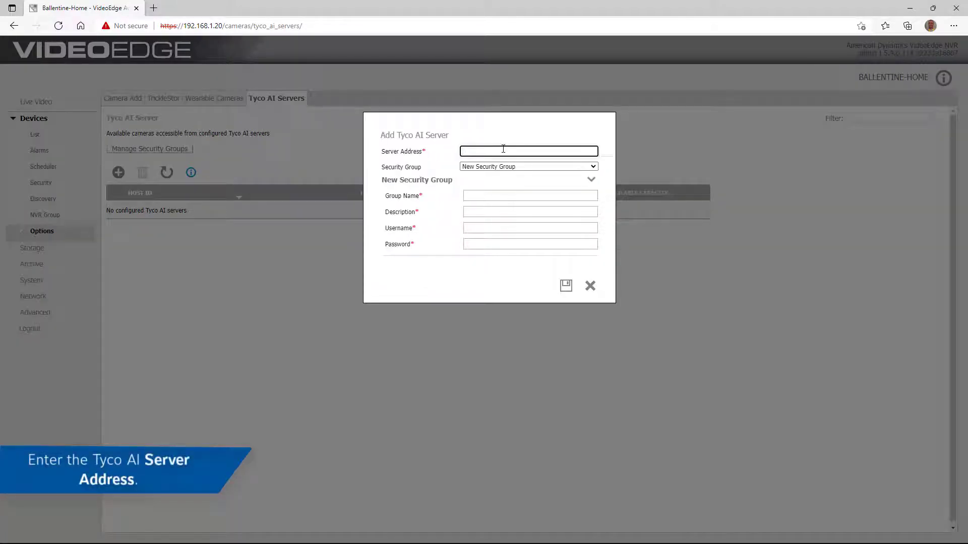
text(192.168)
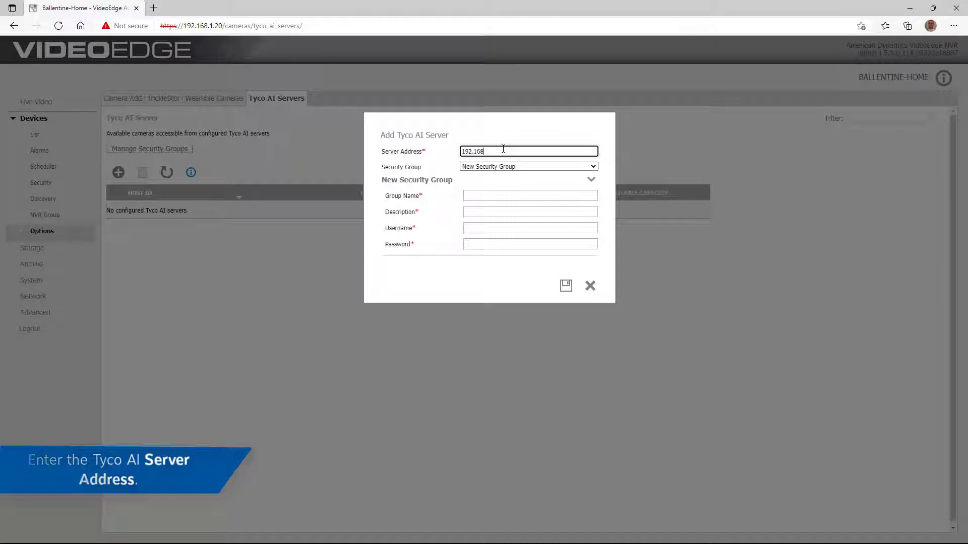
text(.1.241)
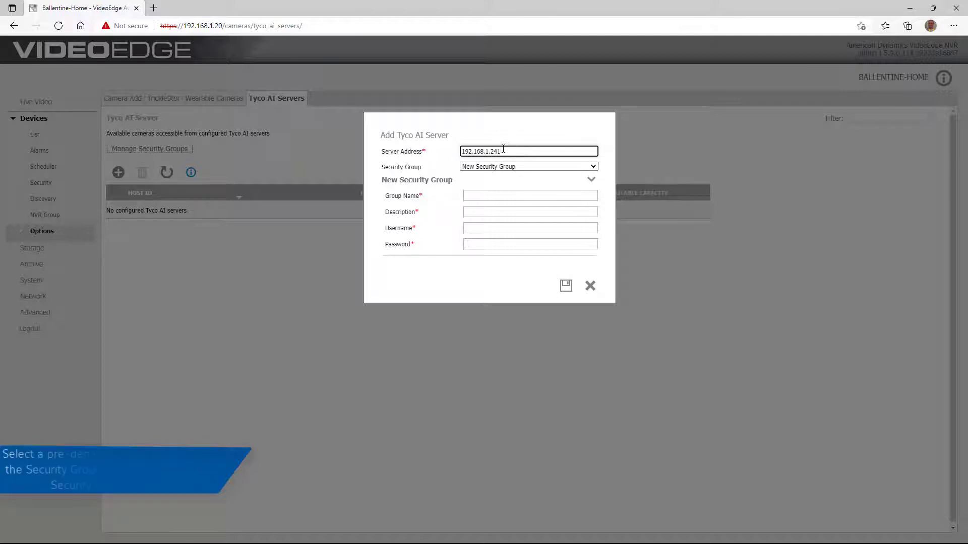
click(504, 196)
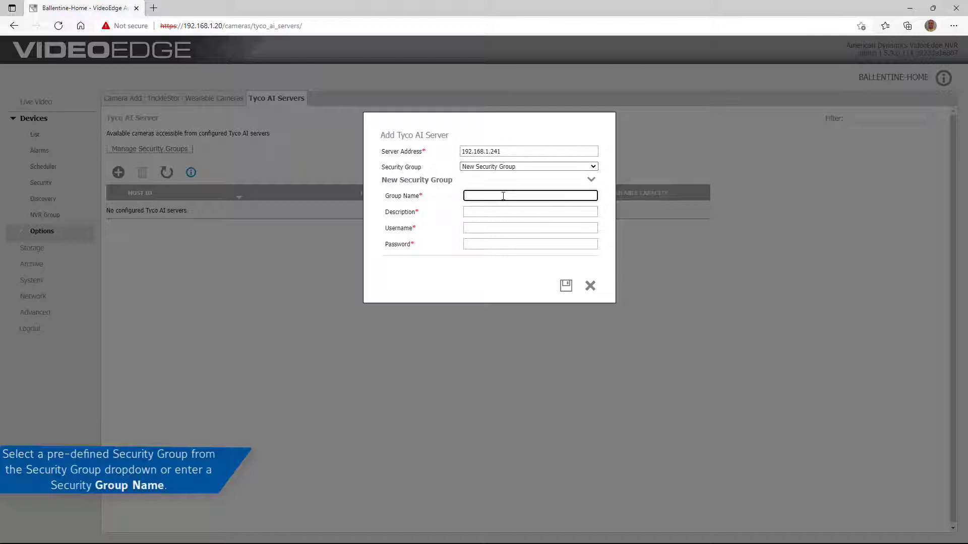
text(Tyco AI)
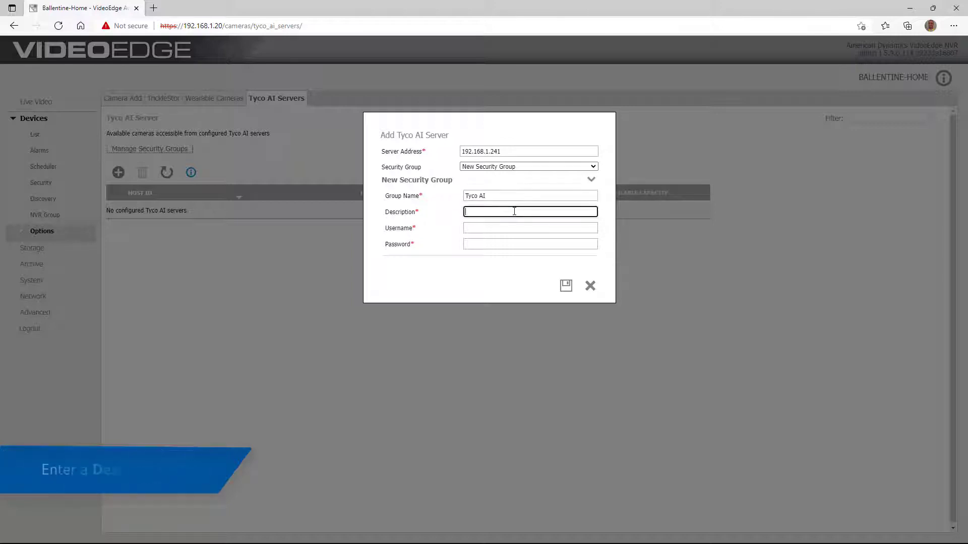
- Add the description 'Tyco AI' and the REST API username and password, then save the server
click(514, 211)
text(Tyco)
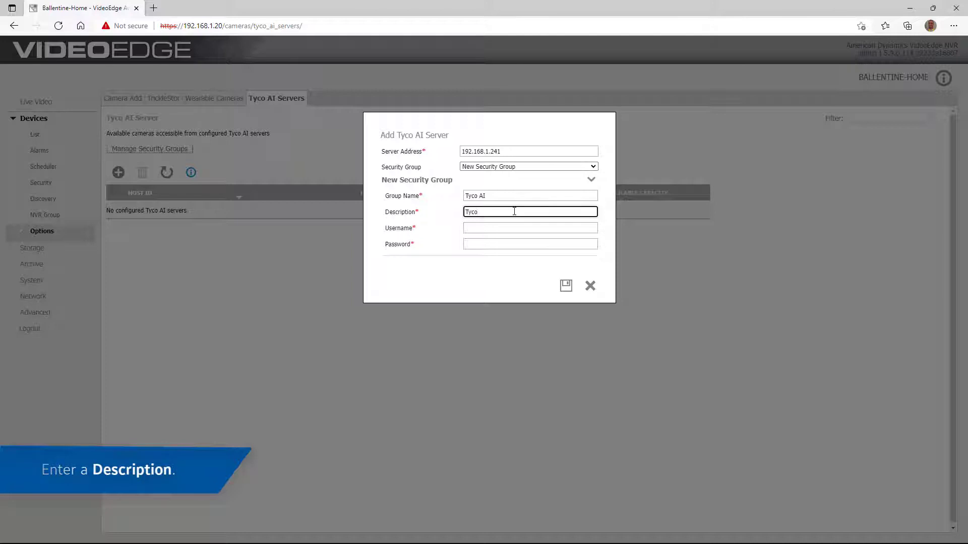
text( AI)
click(524, 228)
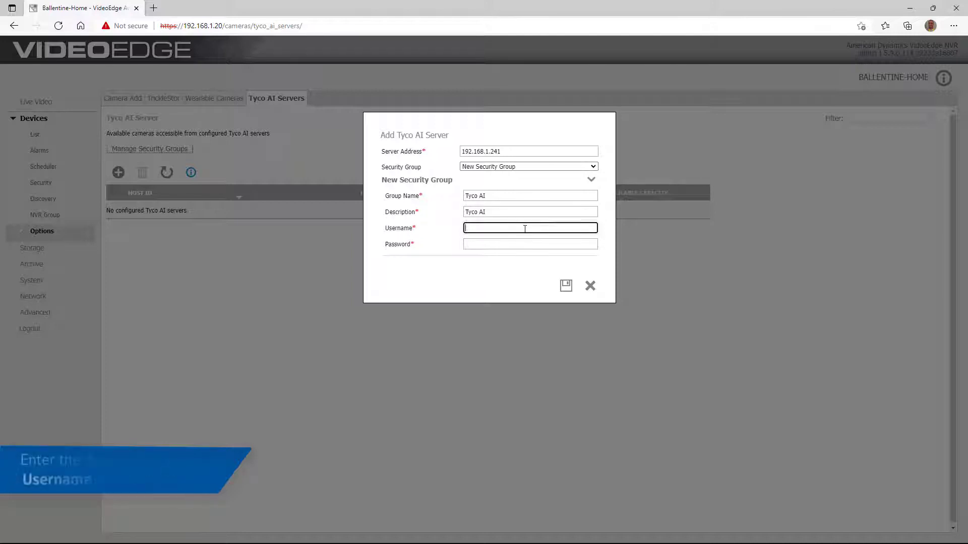
text(user1)
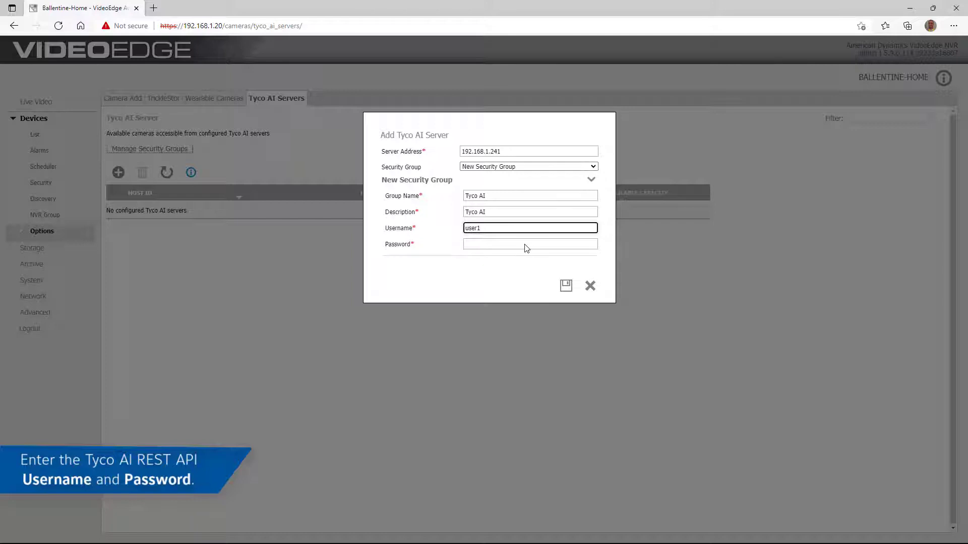
click(527, 246)
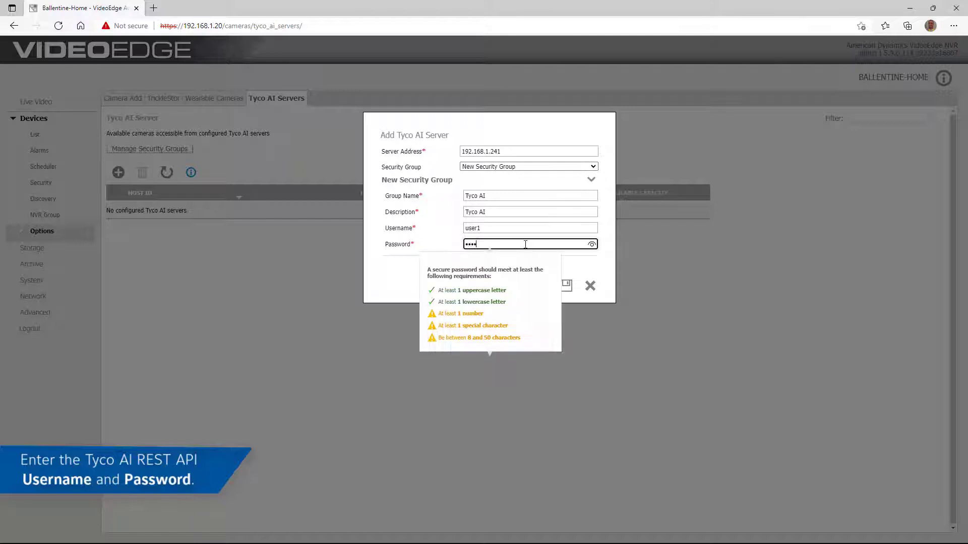
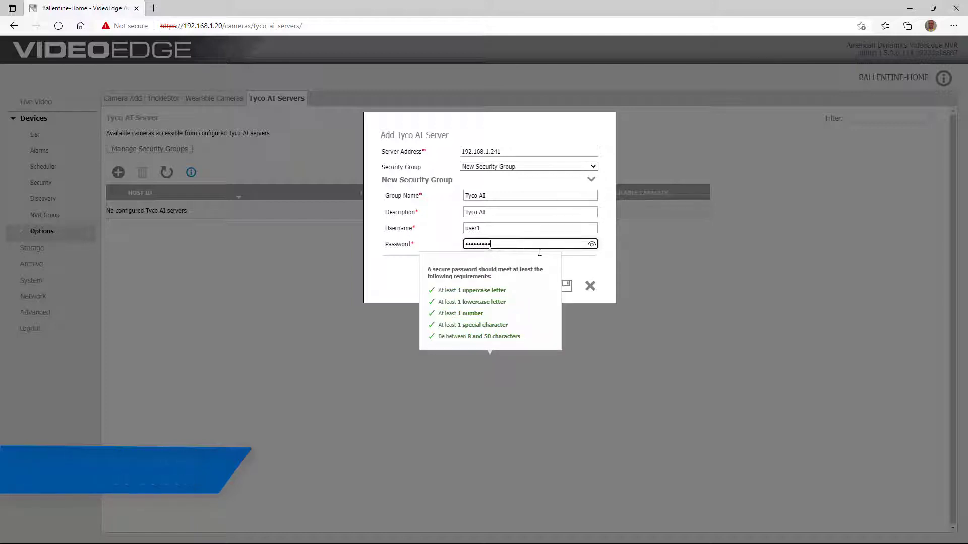
click(578, 271)
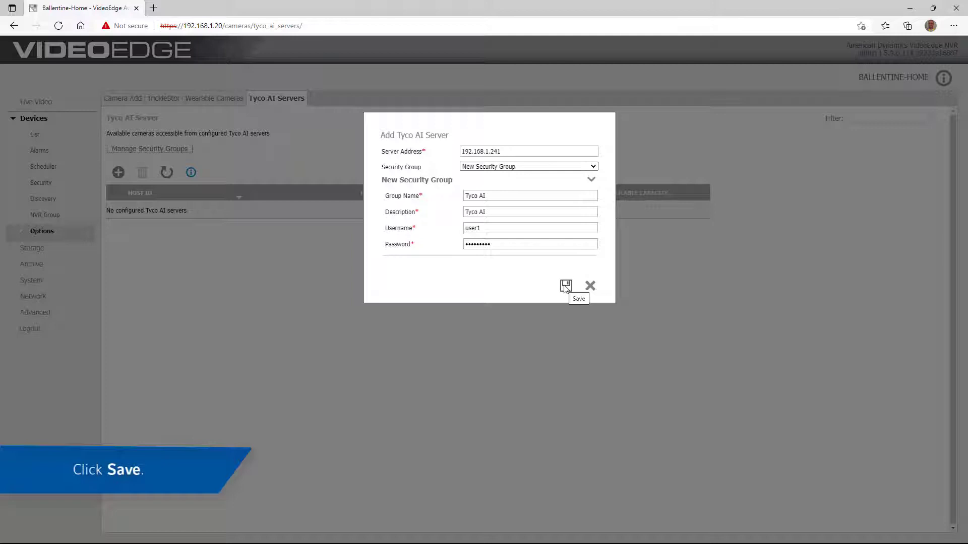
click(566, 285)
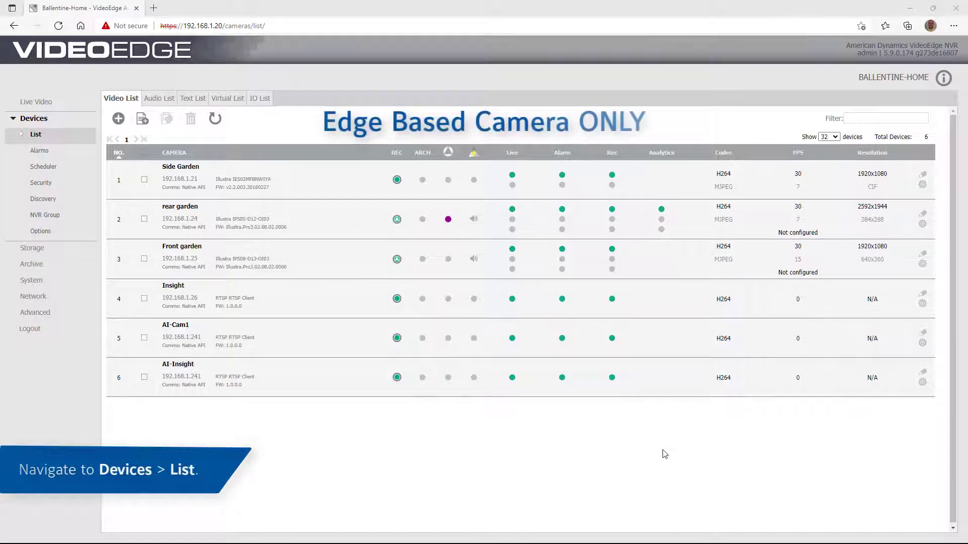
- Save Side Garden with Edge Based video analysis and return to the camera list
click(924, 185)
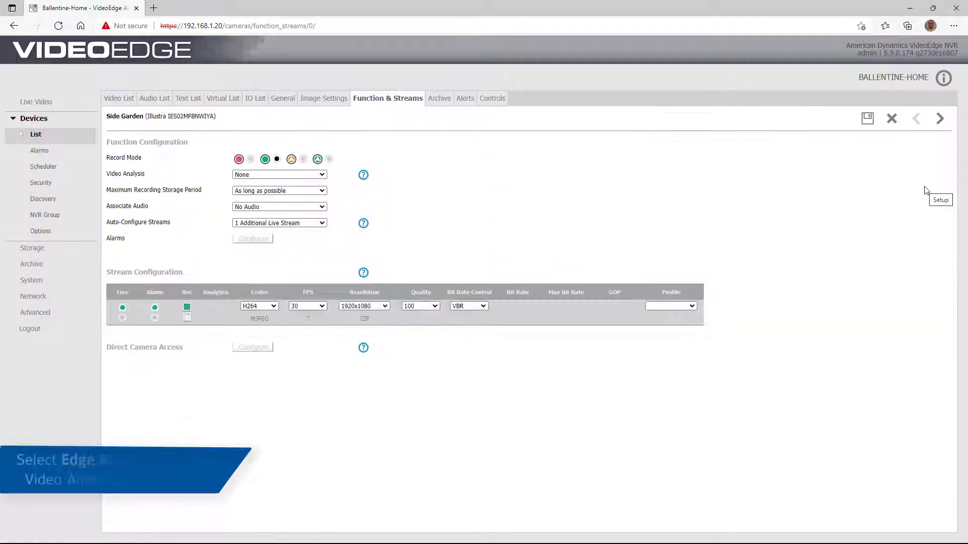
click(303, 175)
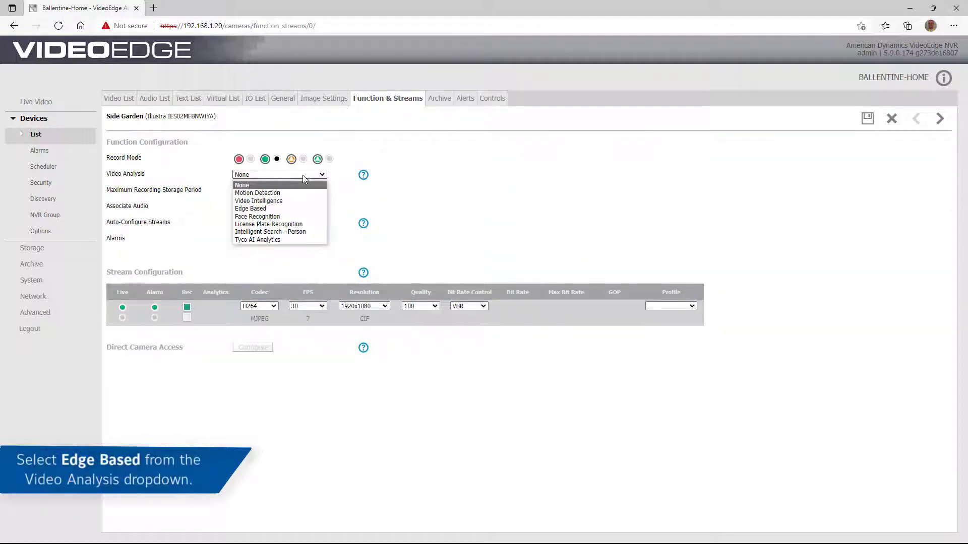
click(303, 209)
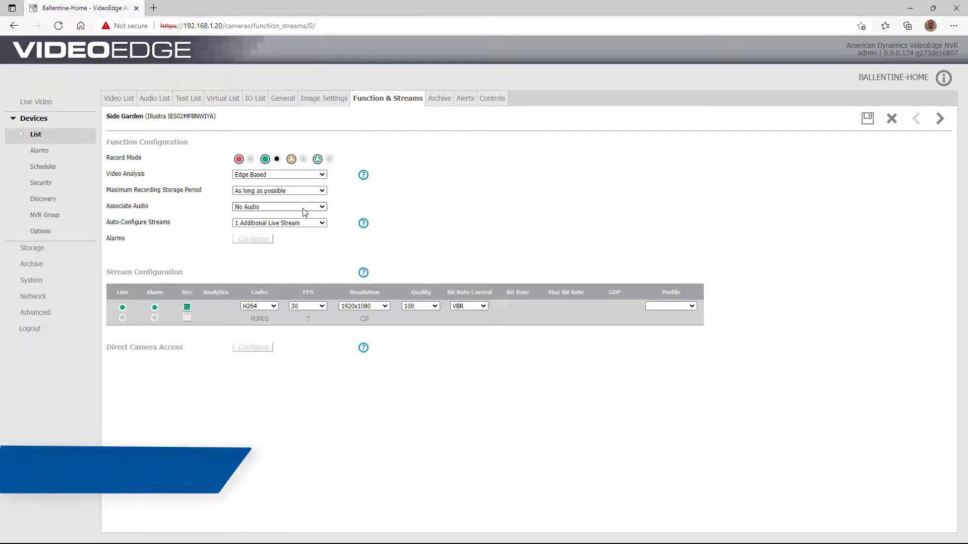
click(867, 119)
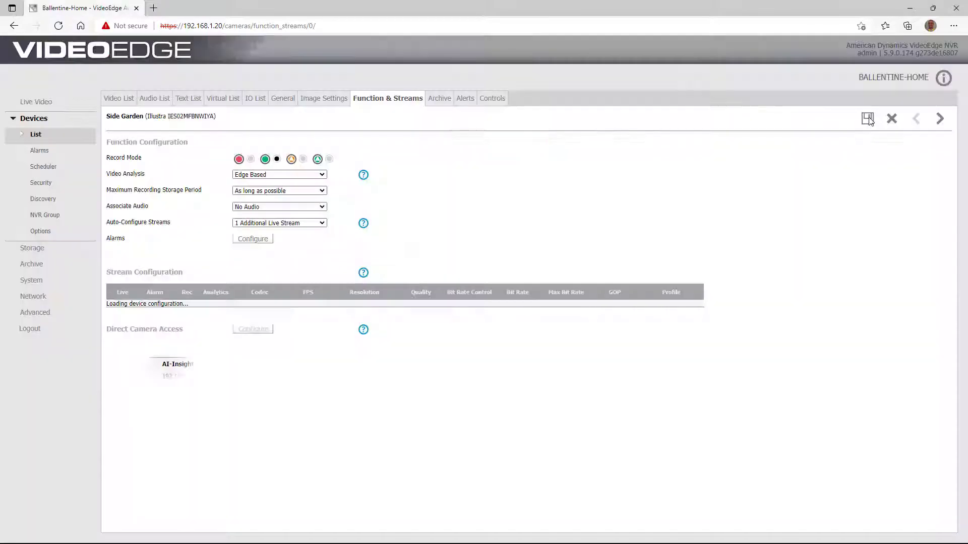
click(37, 135)
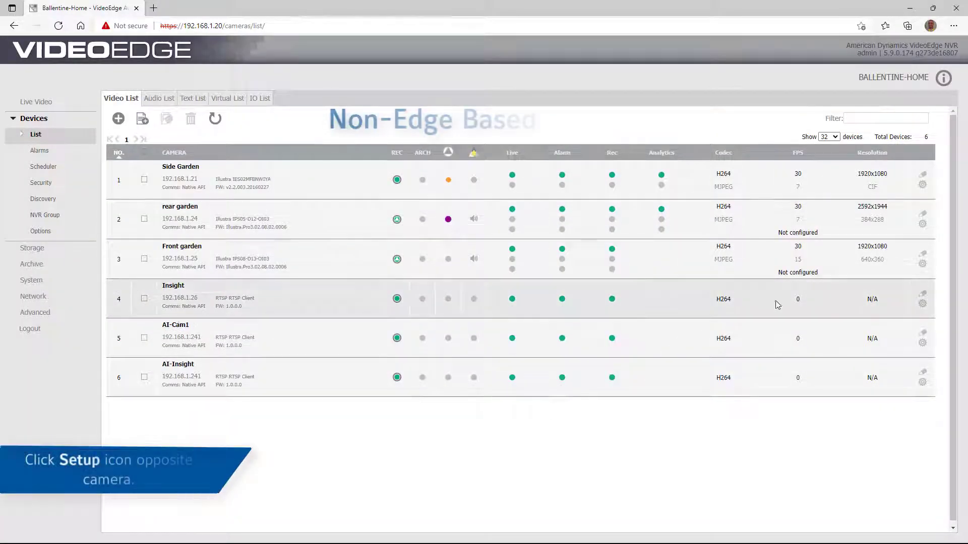
- Save Front garden's Video Analysis as Tyco AI Analytics
click(922, 264)
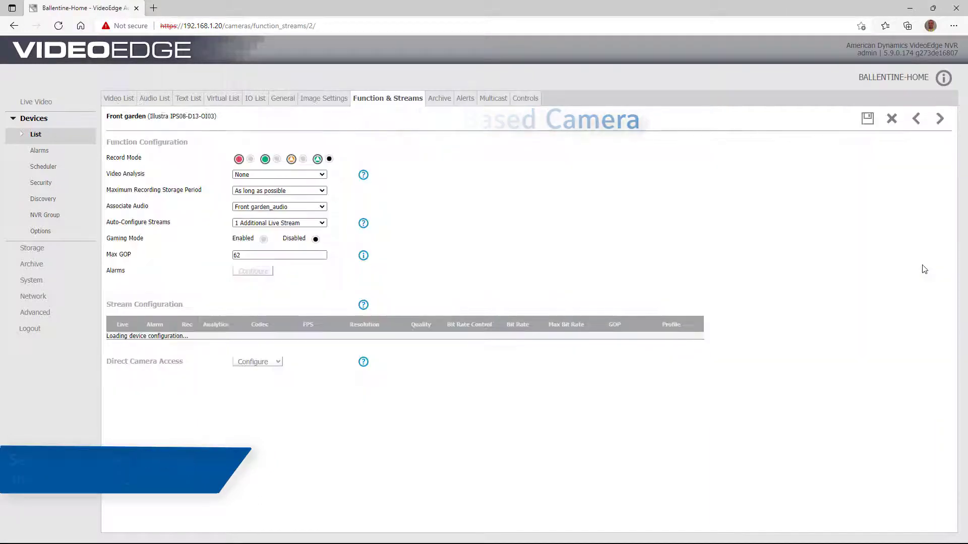
click(310, 174)
click(283, 232)
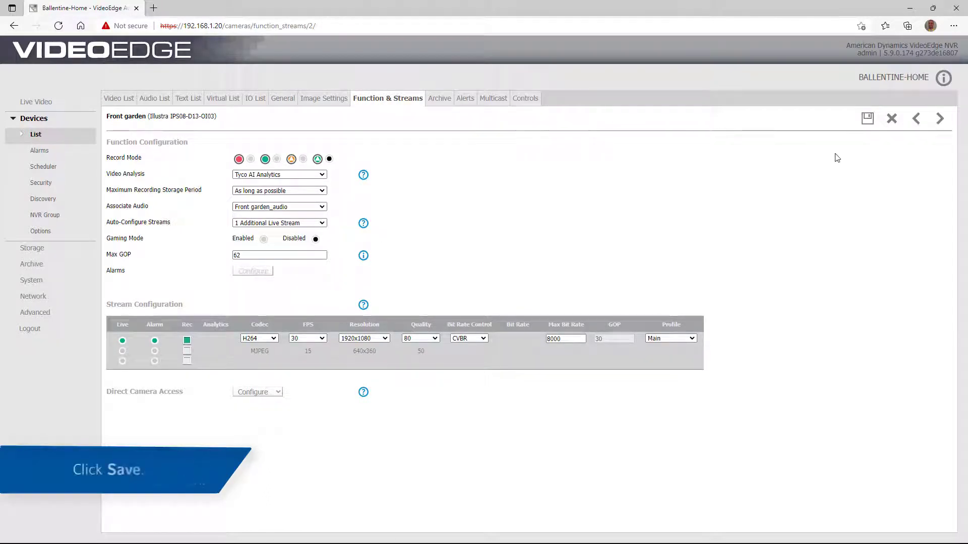
click(873, 121)
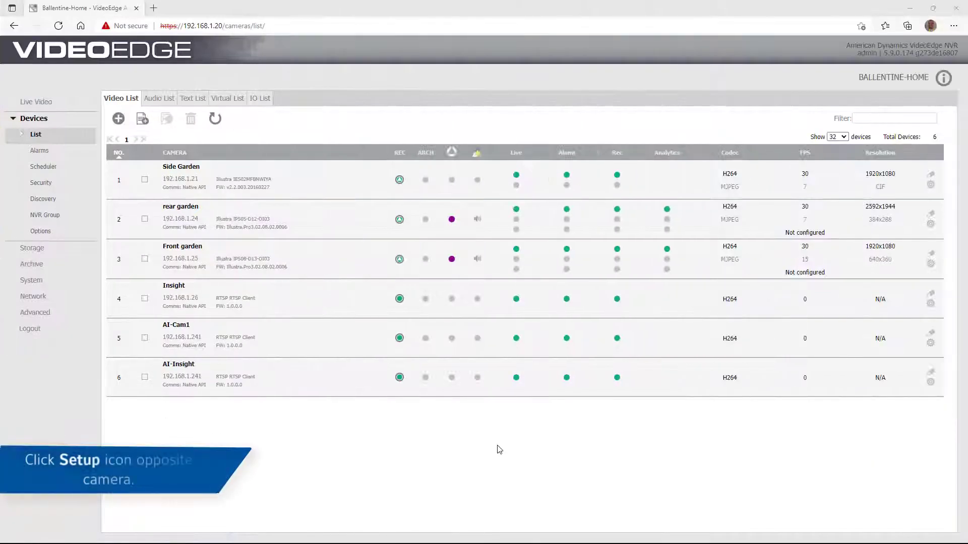
- Add a new object-detection alarm rule on Front garden named 'Car Detection'
click(931, 266)
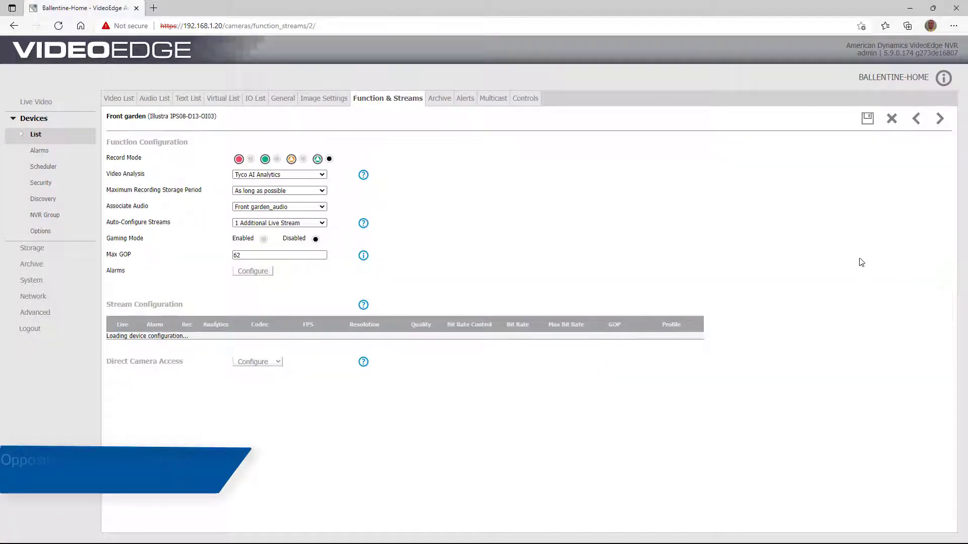
click(259, 273)
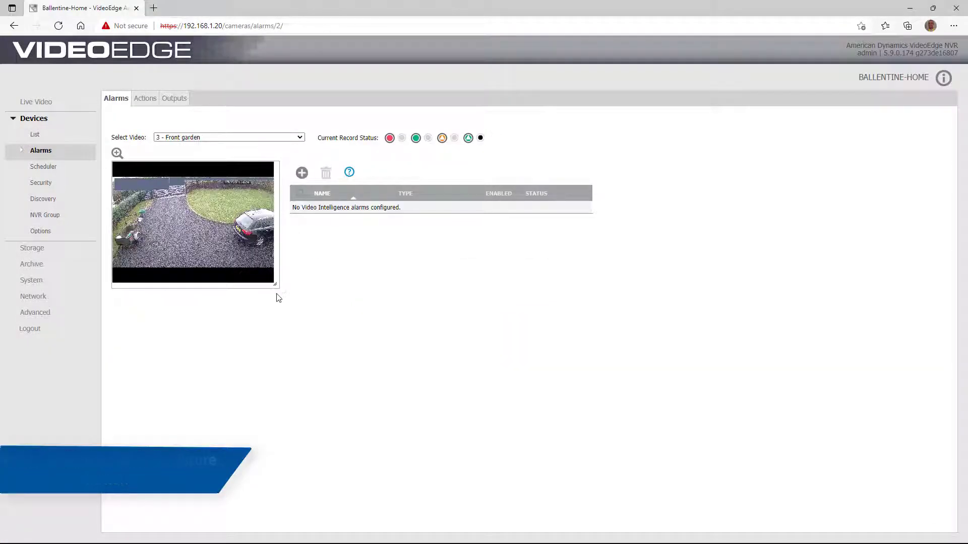
click(302, 173)
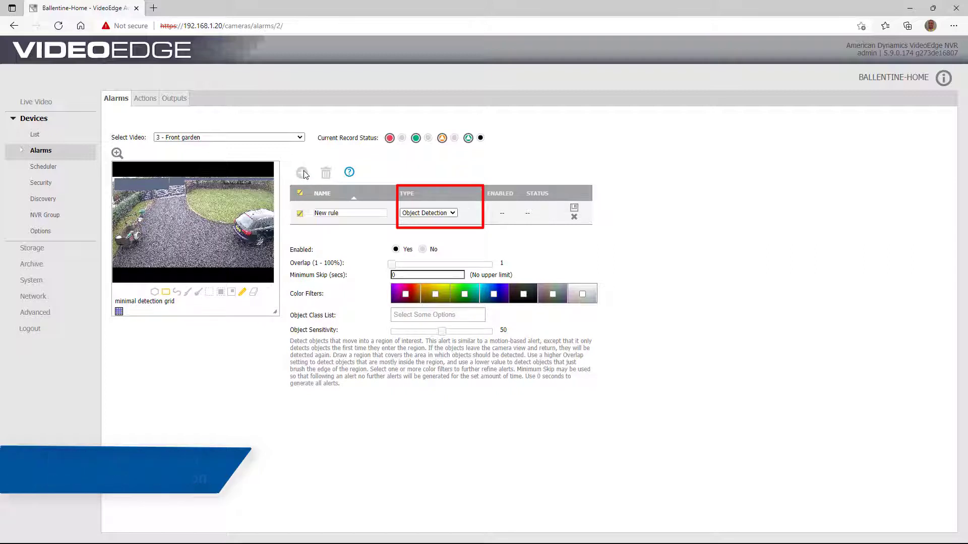
click(302, 173)
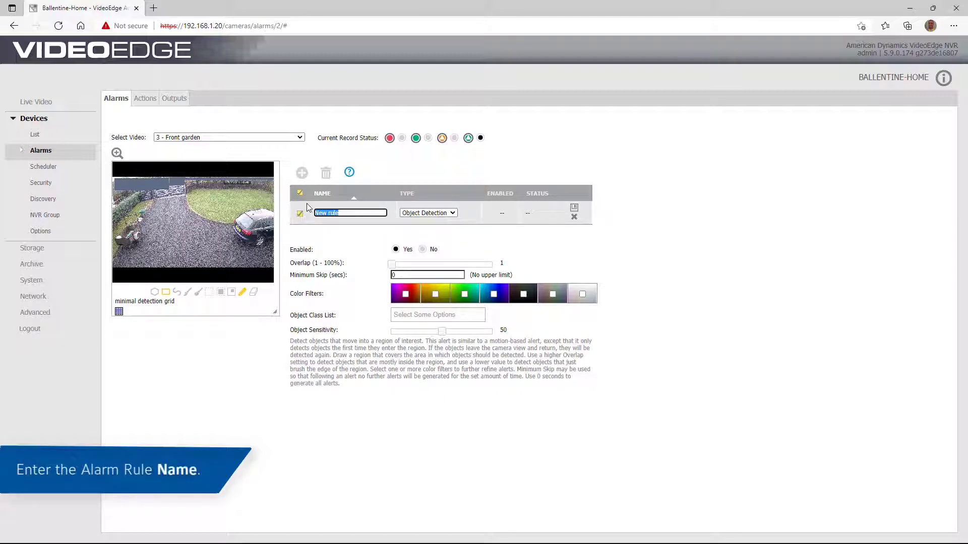
text(Car Detection)
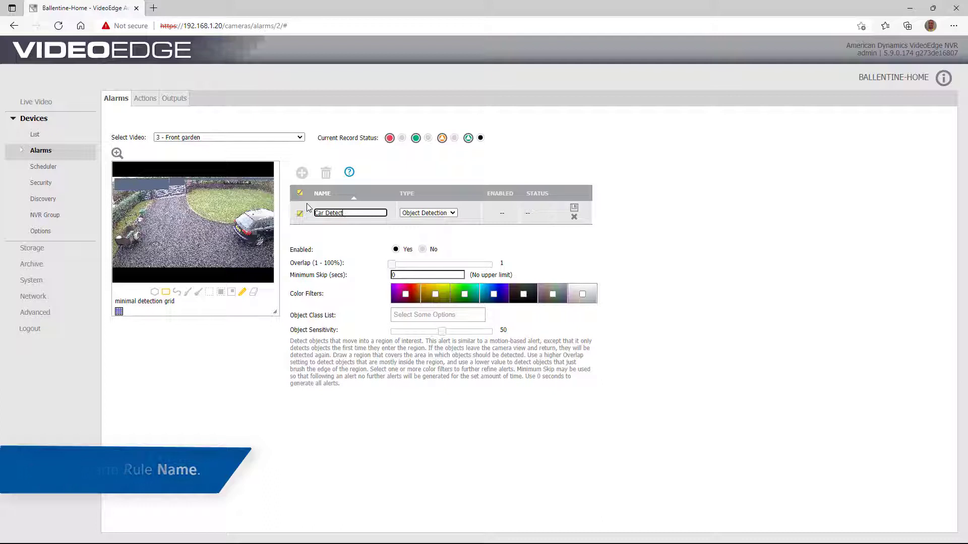
- Include the car class at sensitivity 50, cover the whole preview as the region, and save
click(465, 316)
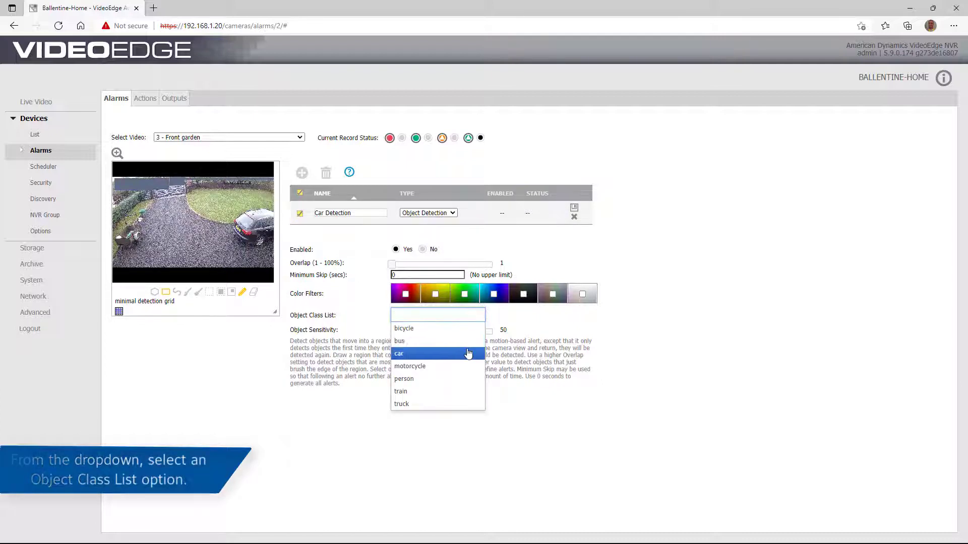
click(465, 355)
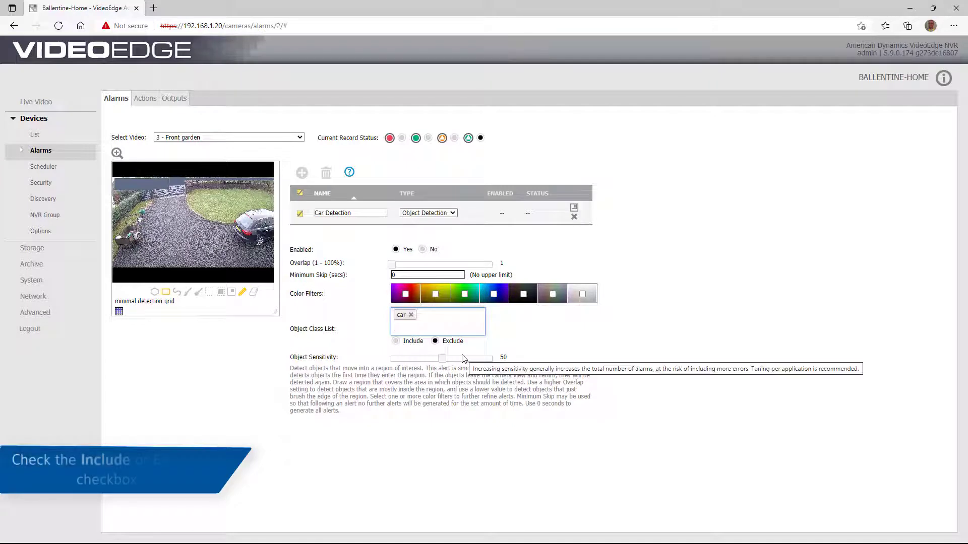
click(403, 343)
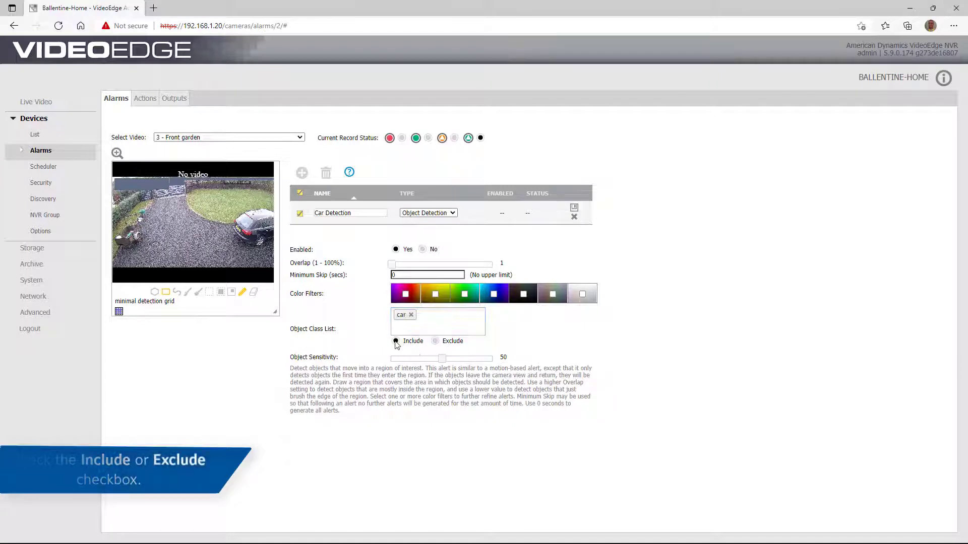
click(445, 361)
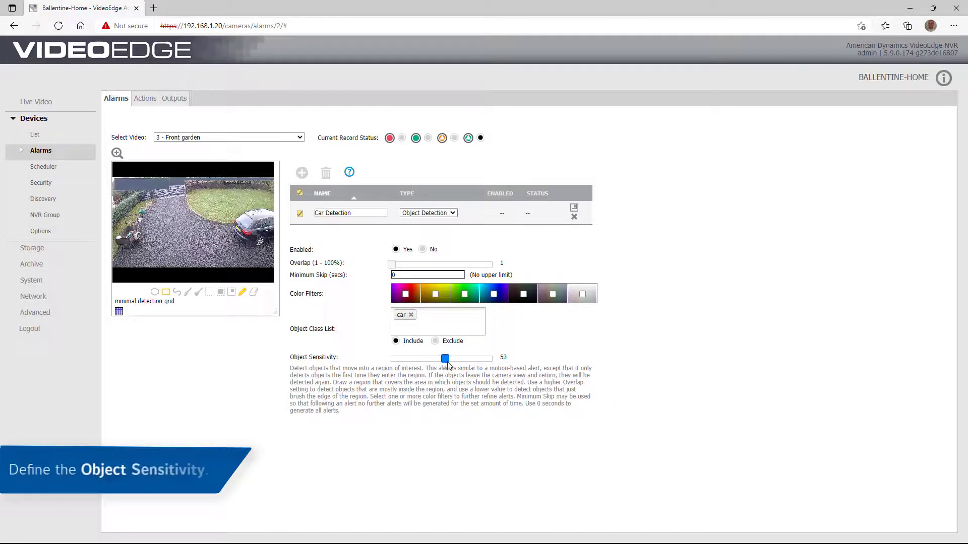
key(Left)
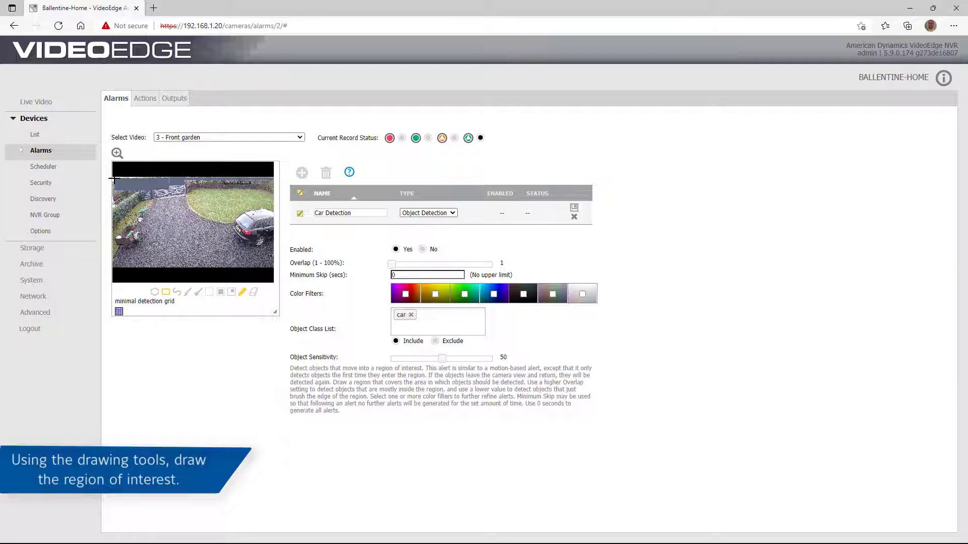
drag(115, 179, 271, 264)
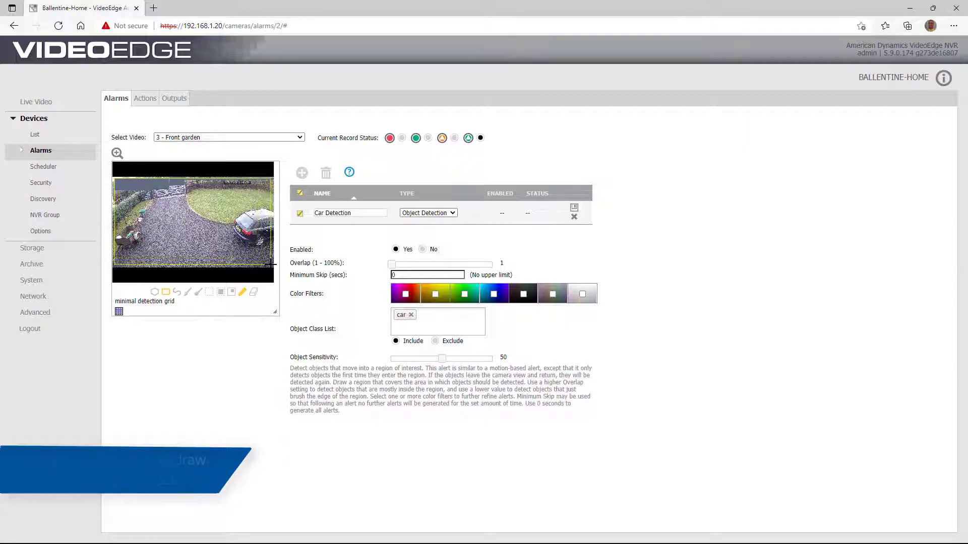
click(574, 210)
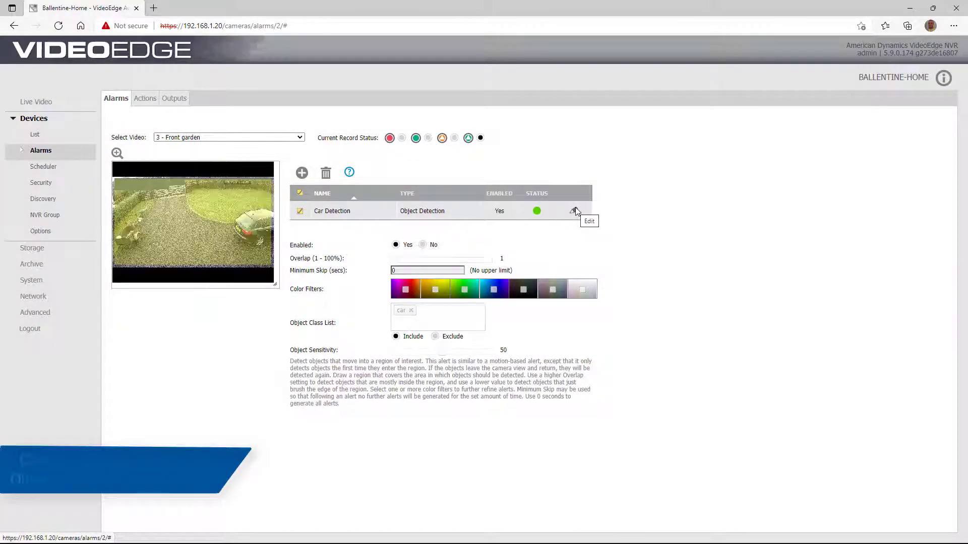
- Save a 'Person Detection' rule that includes persons, with a region covering the whole preview
click(303, 174)
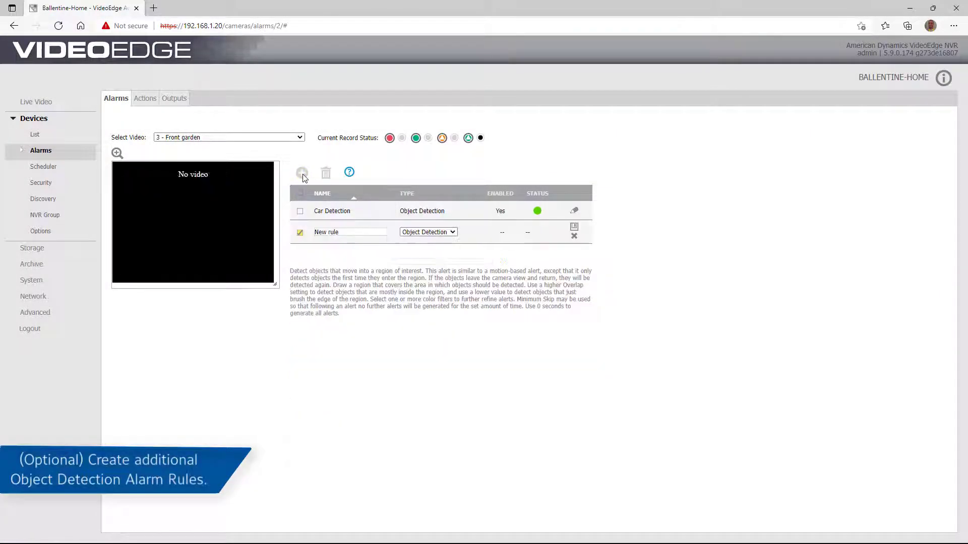
text(Pers)
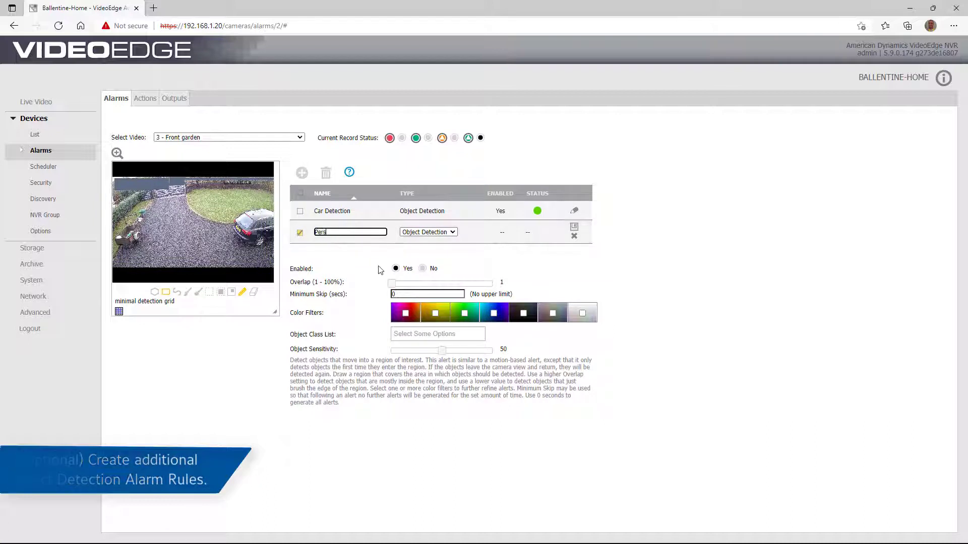
text(on Detection)
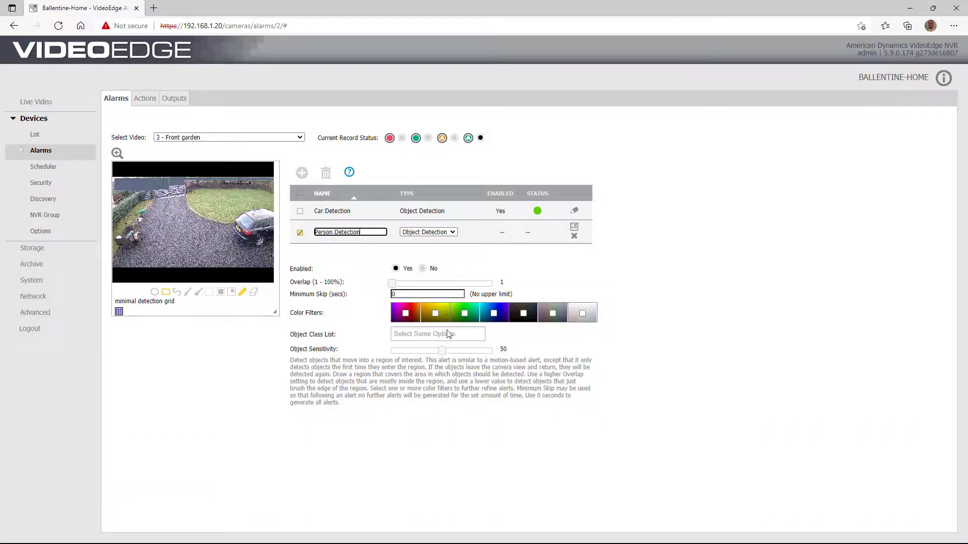
click(448, 334)
click(458, 400)
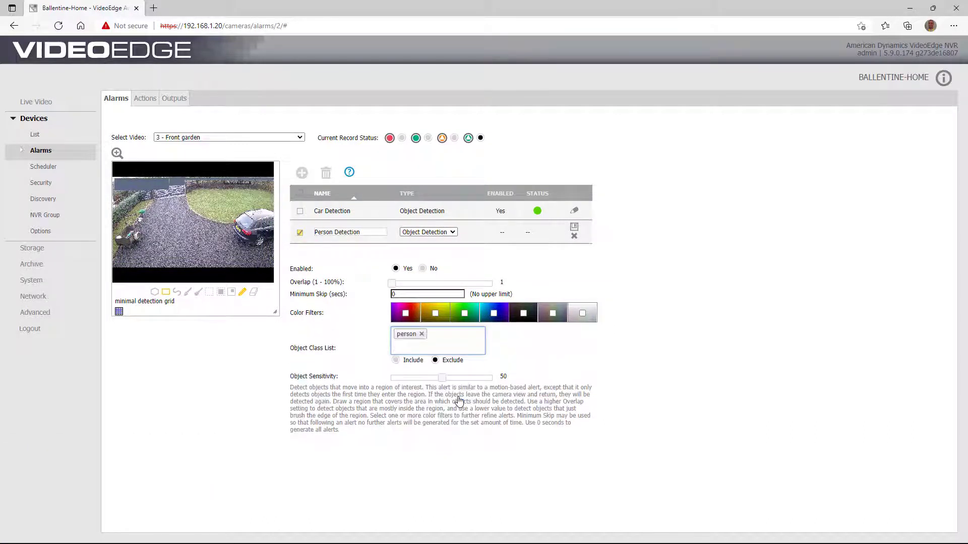
click(396, 360)
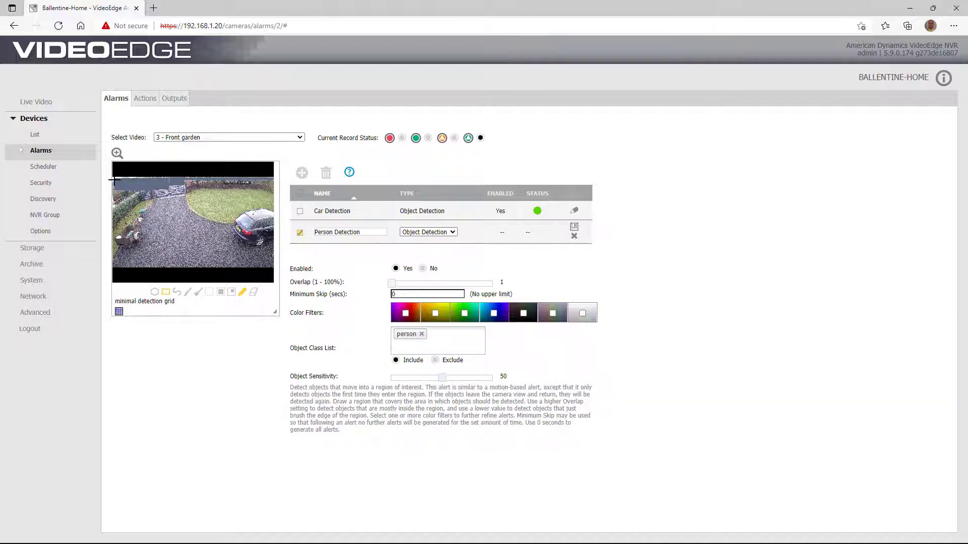
drag(114, 180, 272, 263)
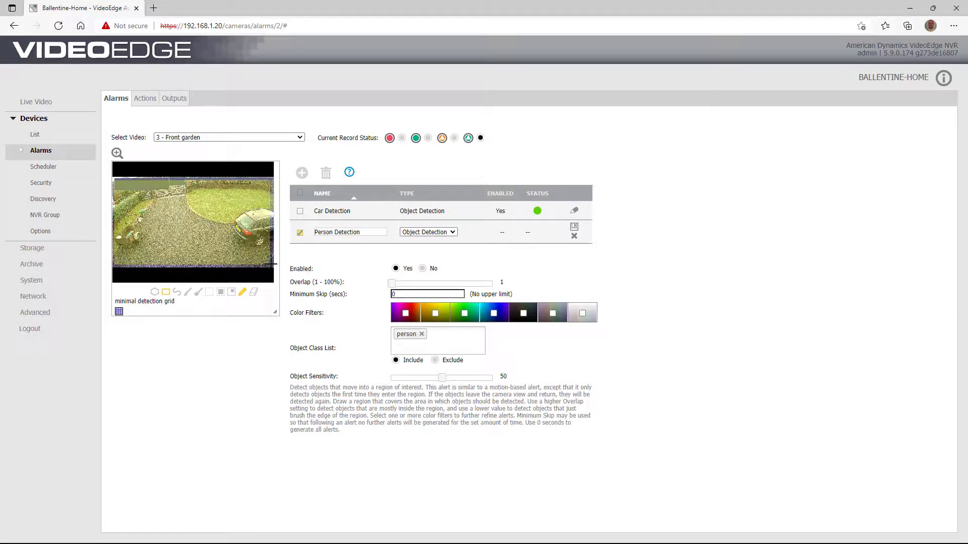
click(575, 231)
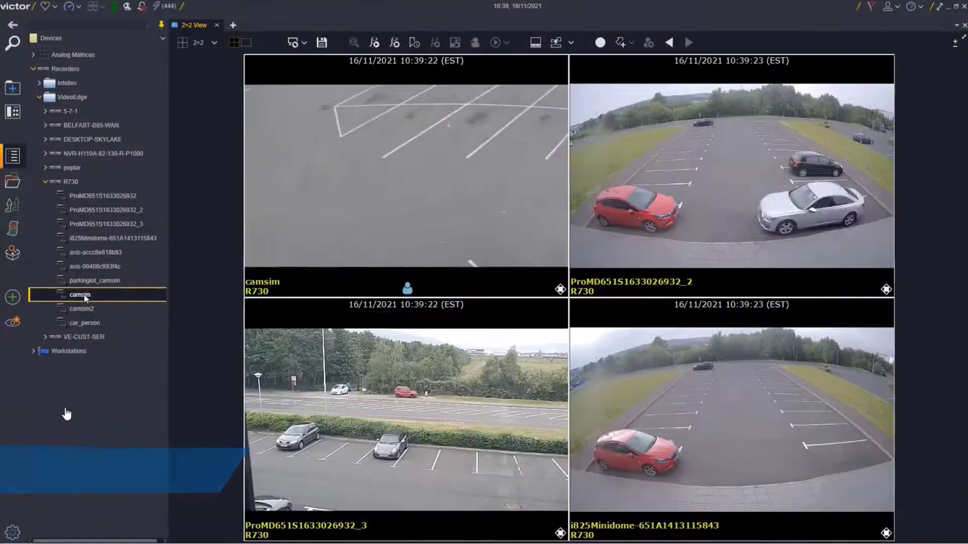
- Bring up the camsim camera's options from the device tree, then close them
right_click(85, 296)
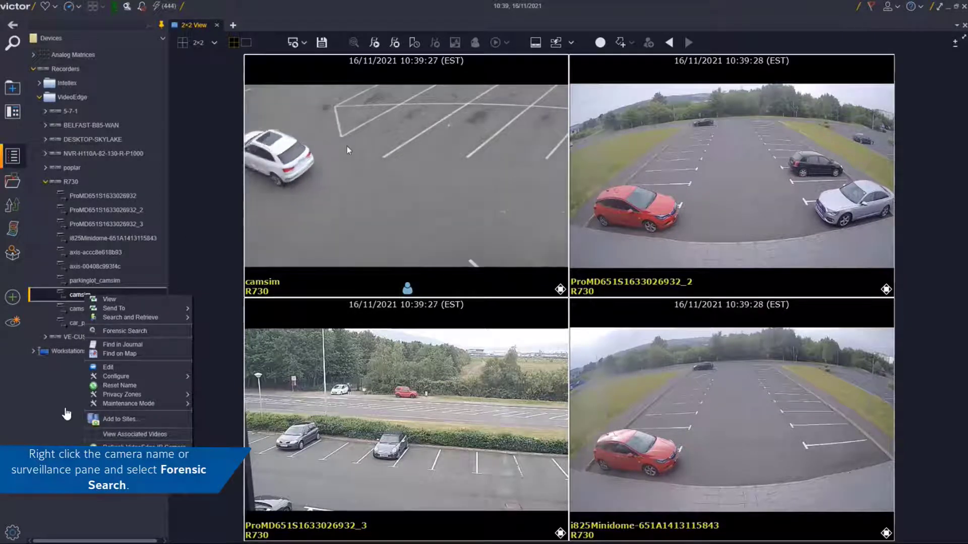
click(376, 148)
- Start a camsim forensic search limited to 16/11/2021, 10:38:36 to 10:39:36
right_click(376, 148)
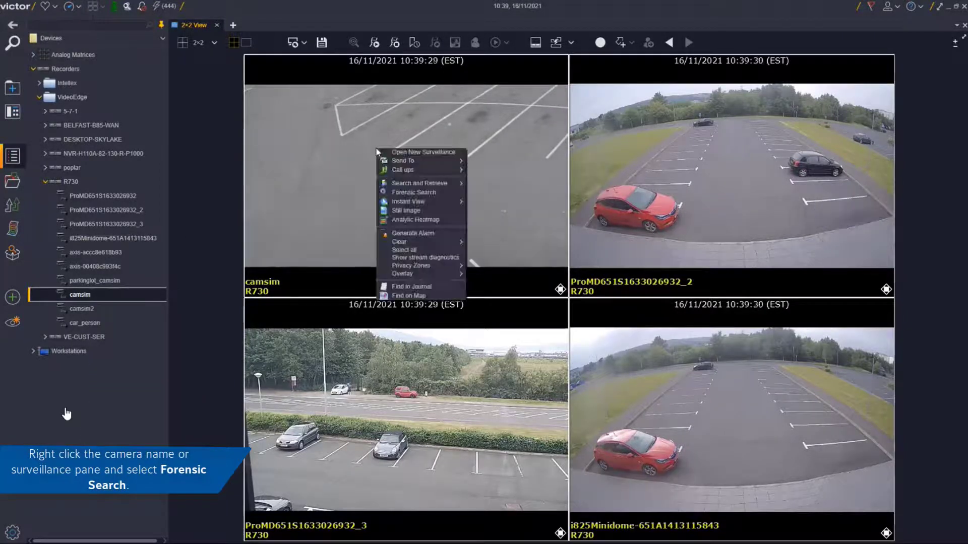
click(413, 194)
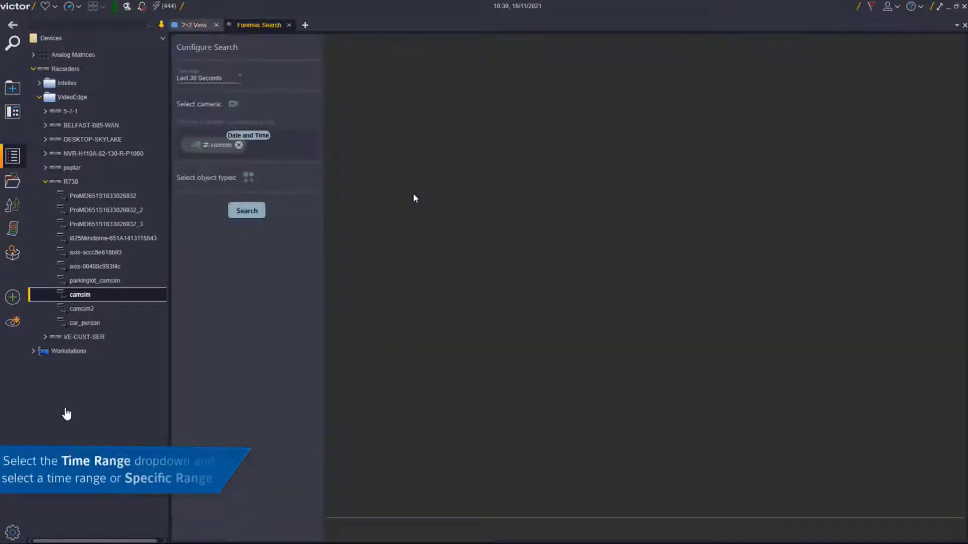
click(239, 79)
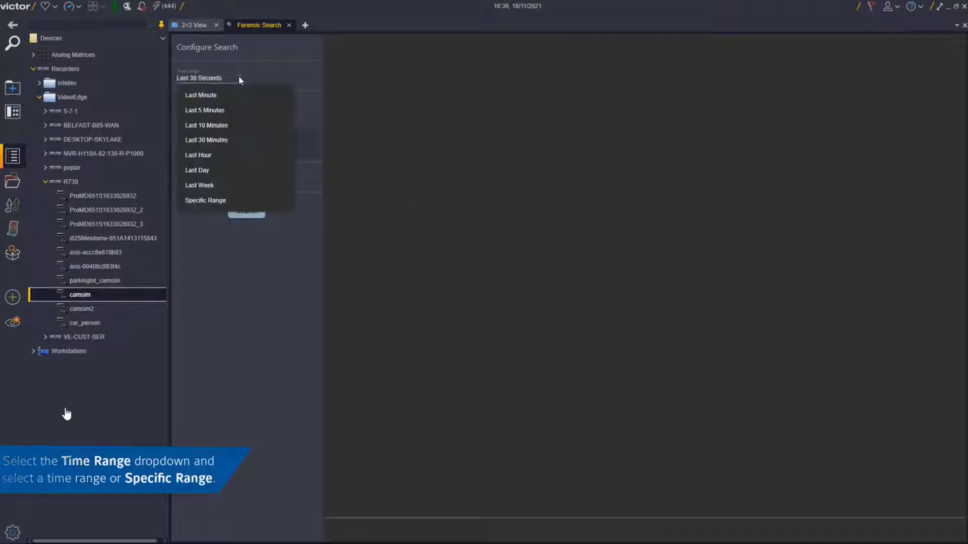
click(209, 200)
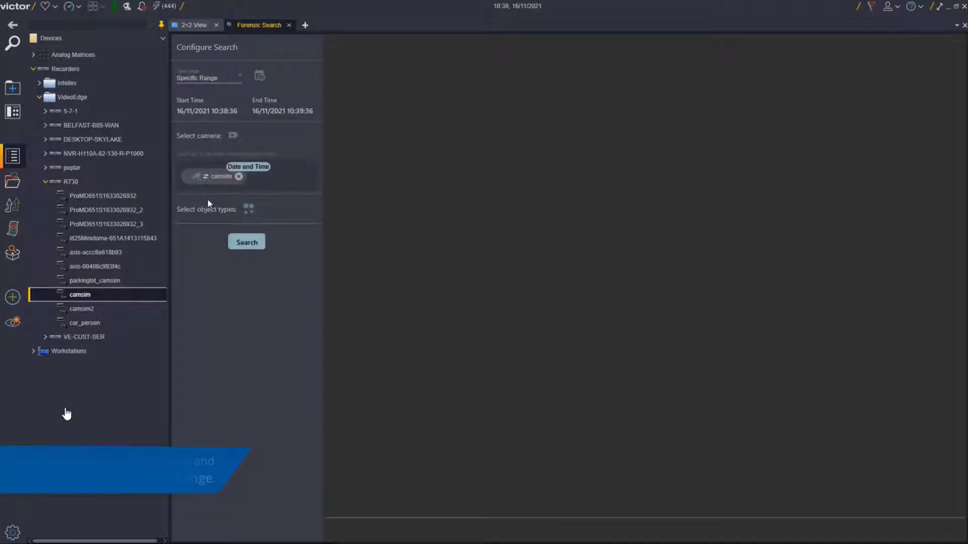
click(255, 75)
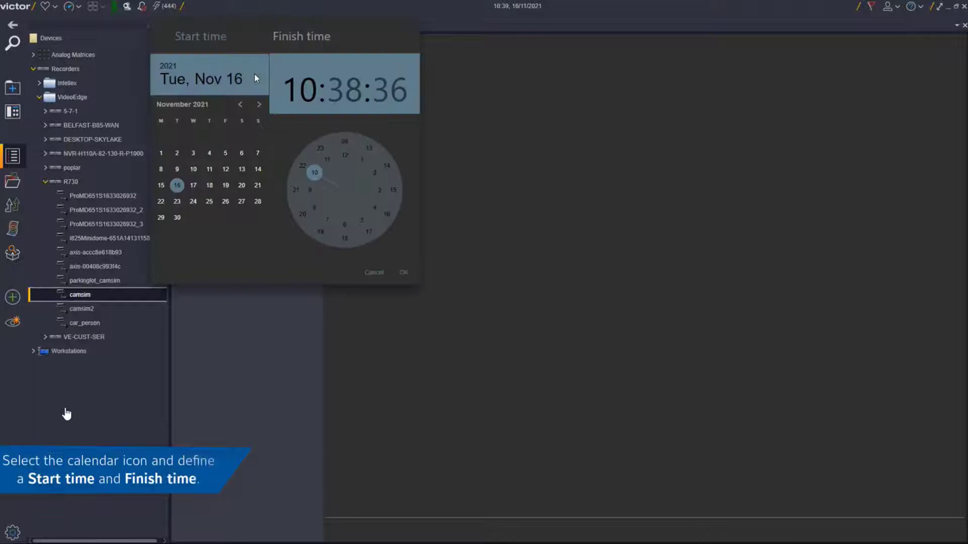
click(297, 39)
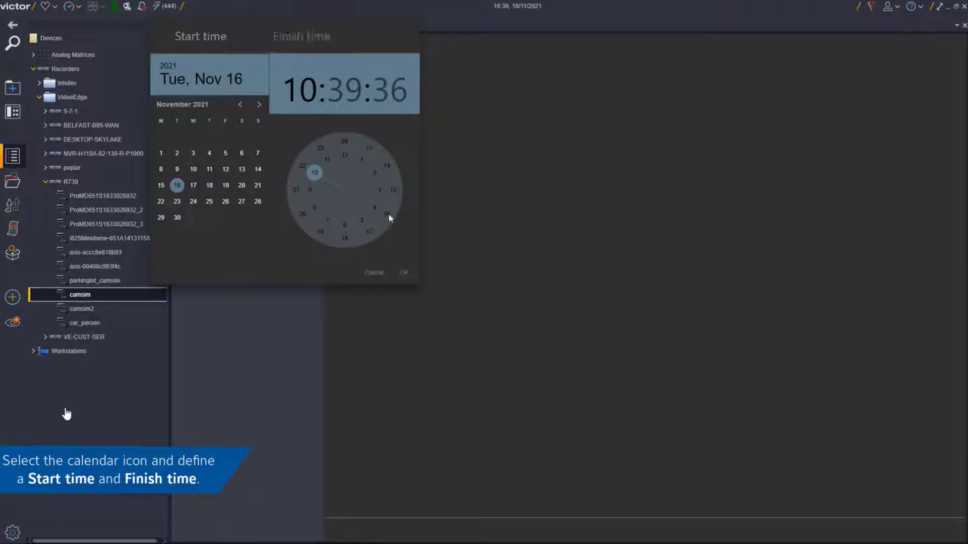
click(371, 273)
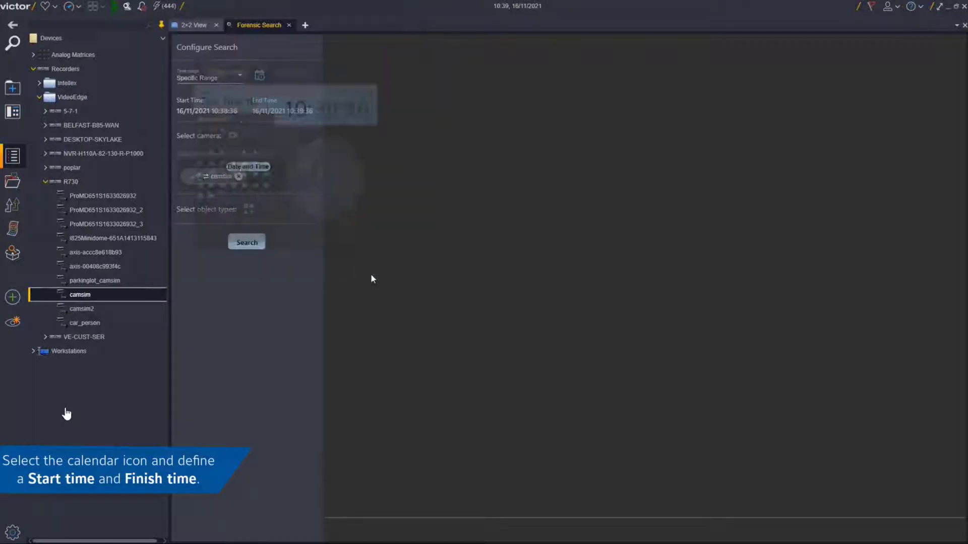
click(236, 76)
- Use the last 10 minutes and set camsim's search type to Exit over the whole camera view
click(216, 139)
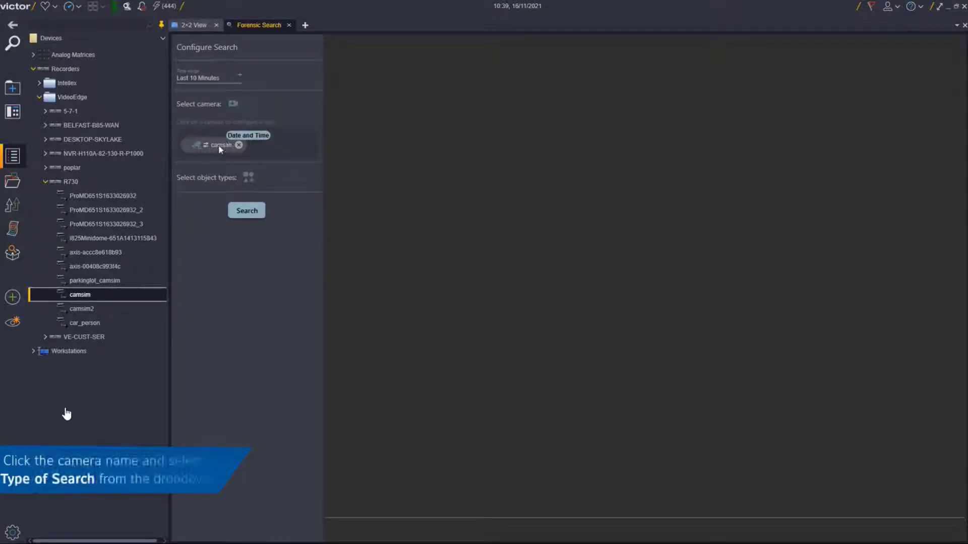
click(220, 148)
click(223, 133)
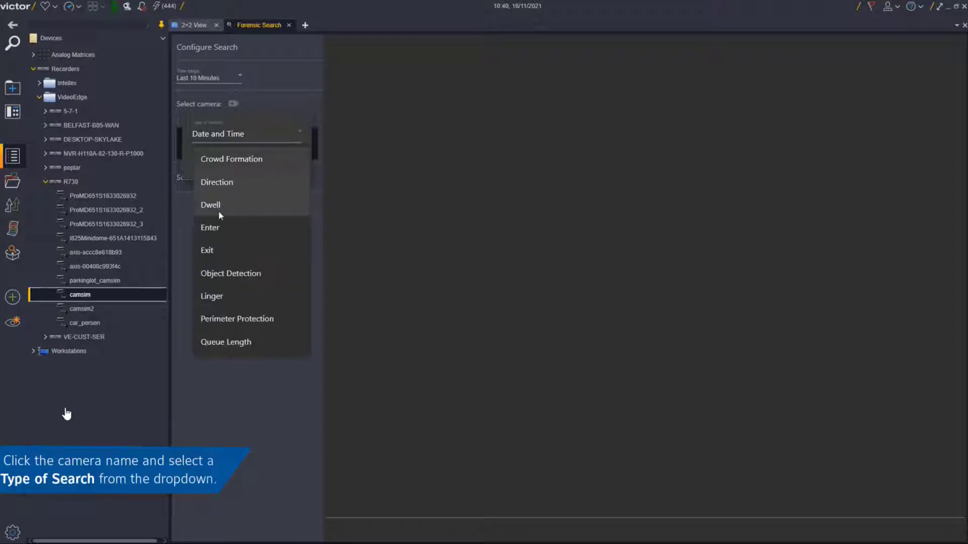
click(216, 252)
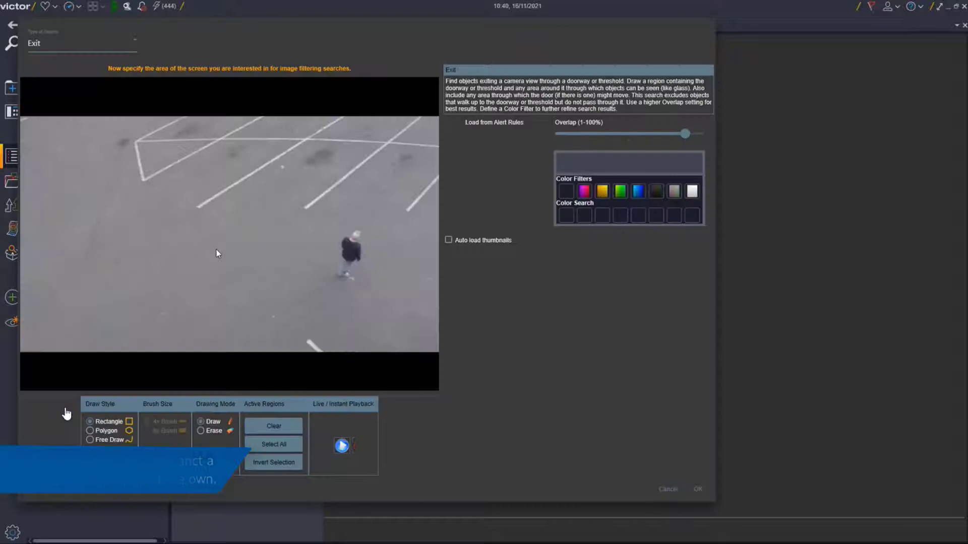
drag(302, 137, 400, 214)
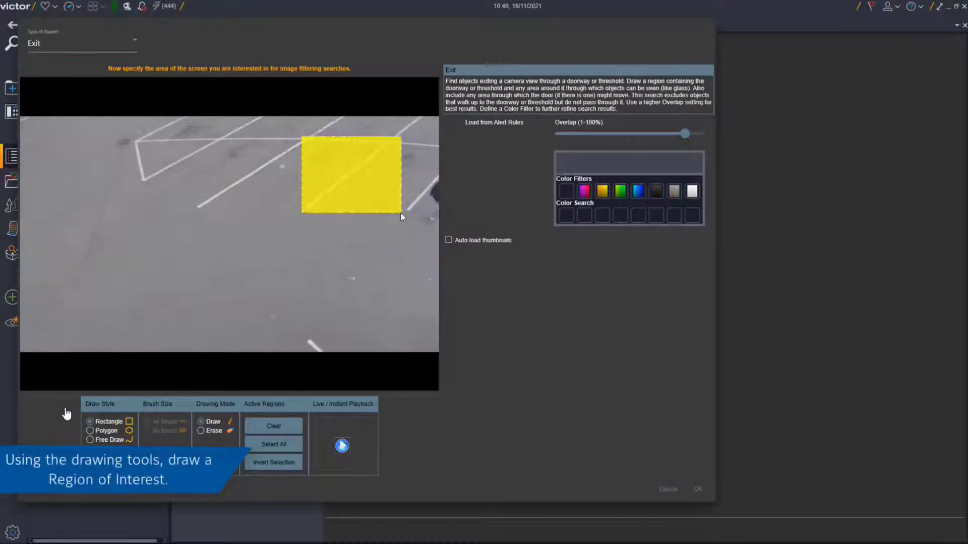
click(286, 432)
click(282, 442)
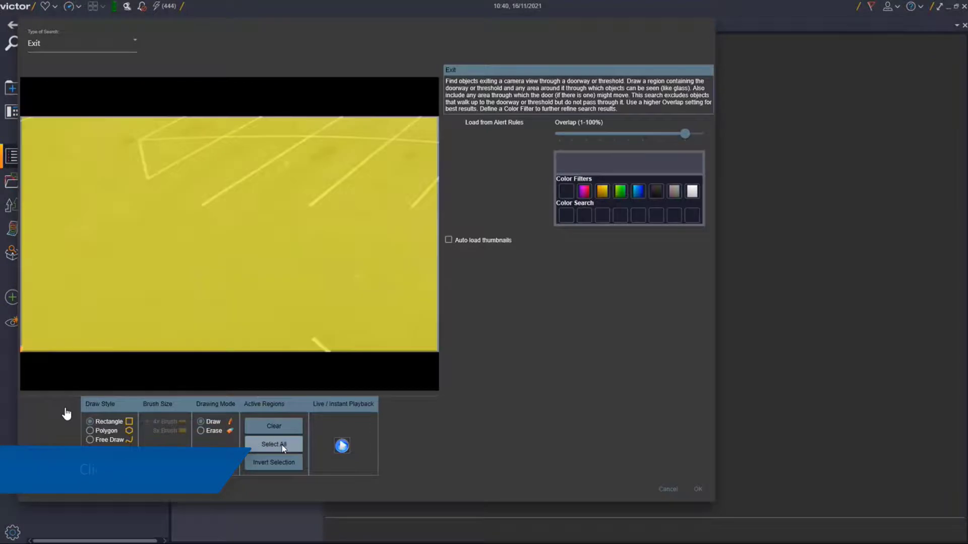
click(700, 489)
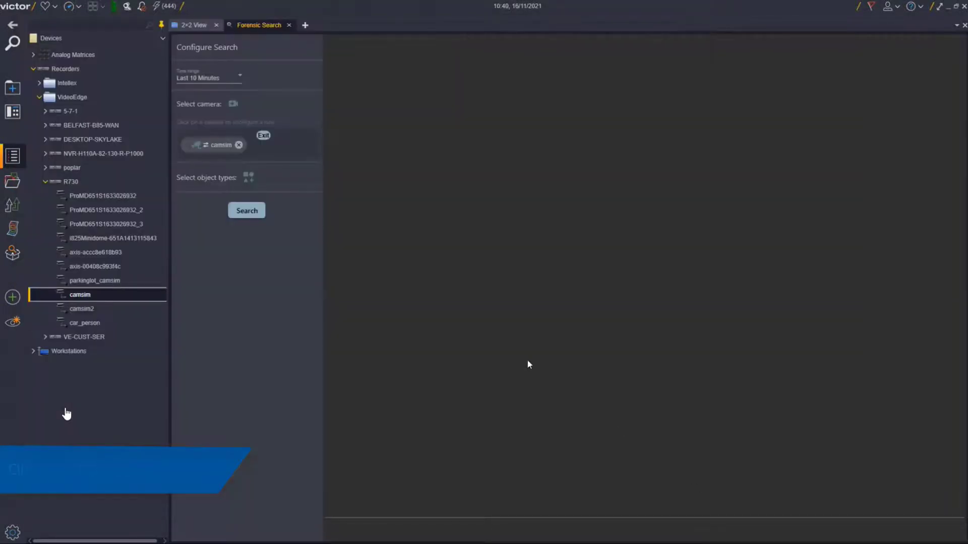
- Add bicycle and car as object classes to the camsim search and run it
click(248, 177)
click(319, 167)
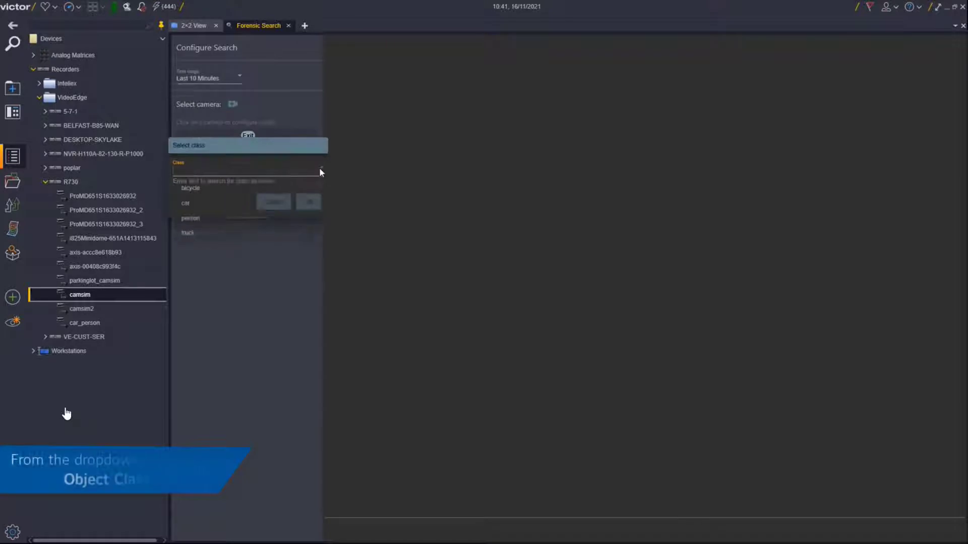
click(190, 189)
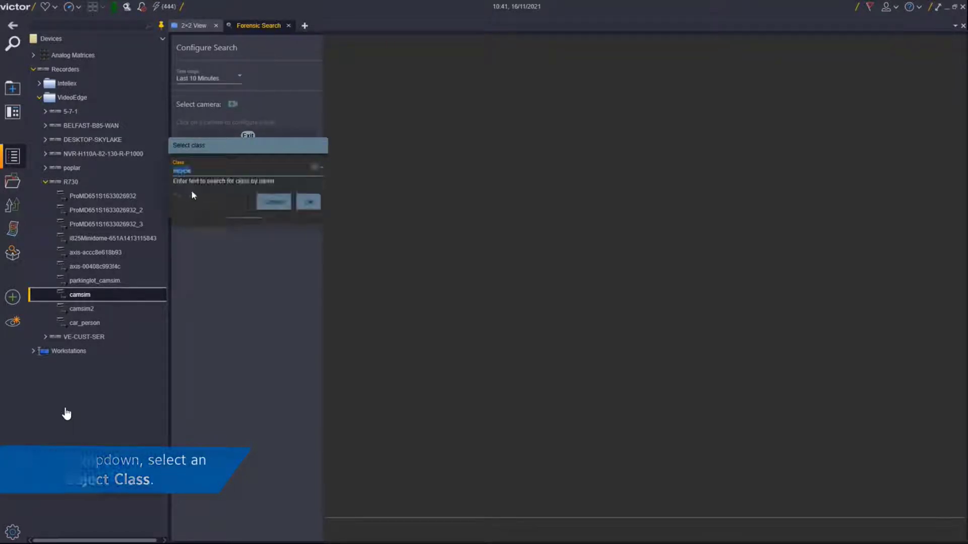
click(308, 202)
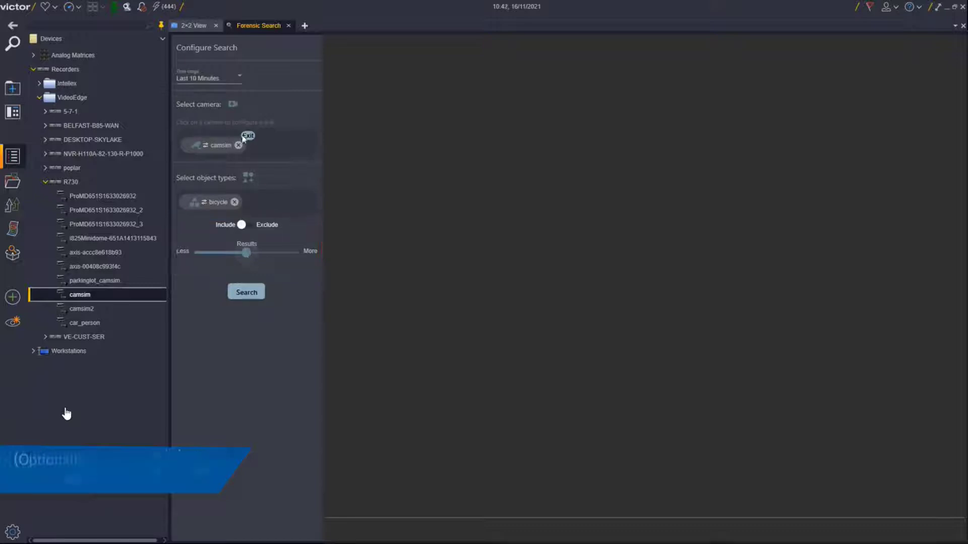
click(248, 177)
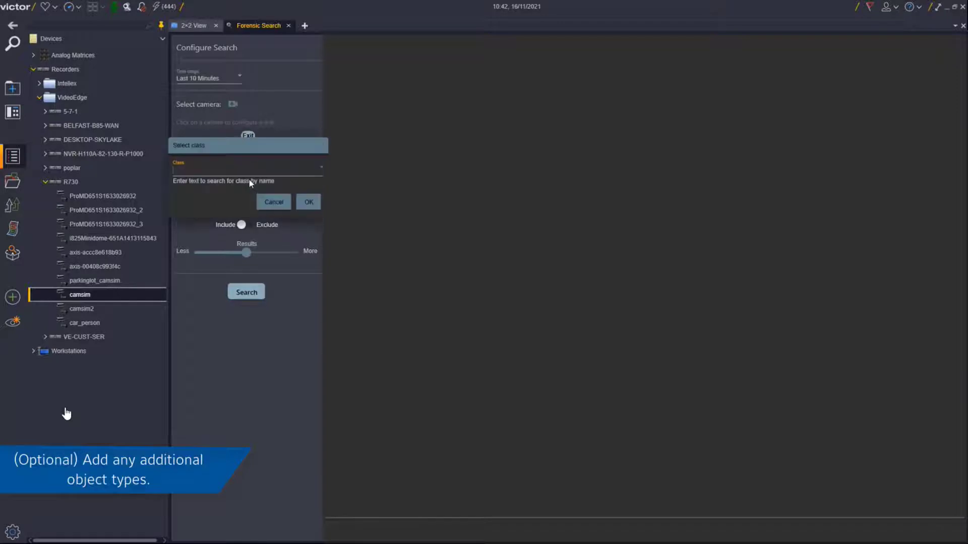
click(320, 172)
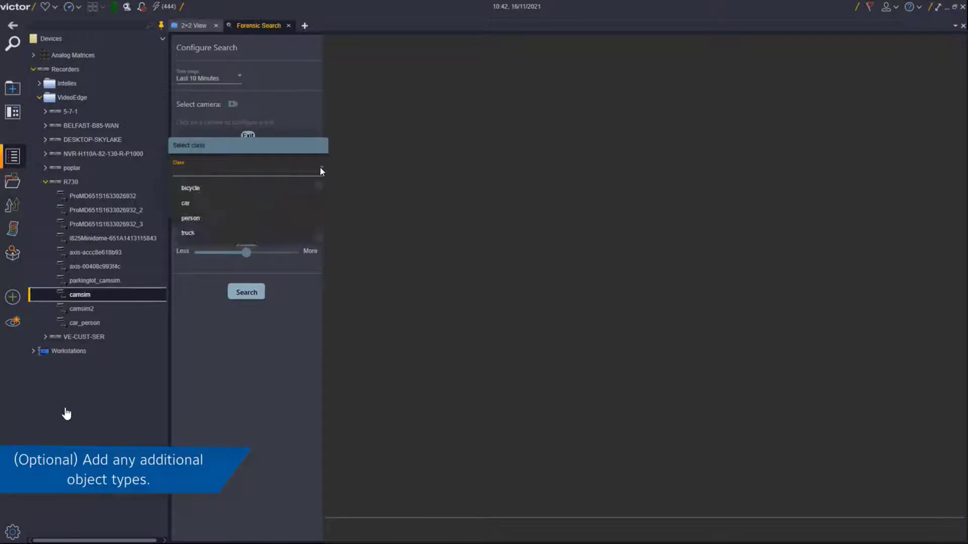
click(190, 204)
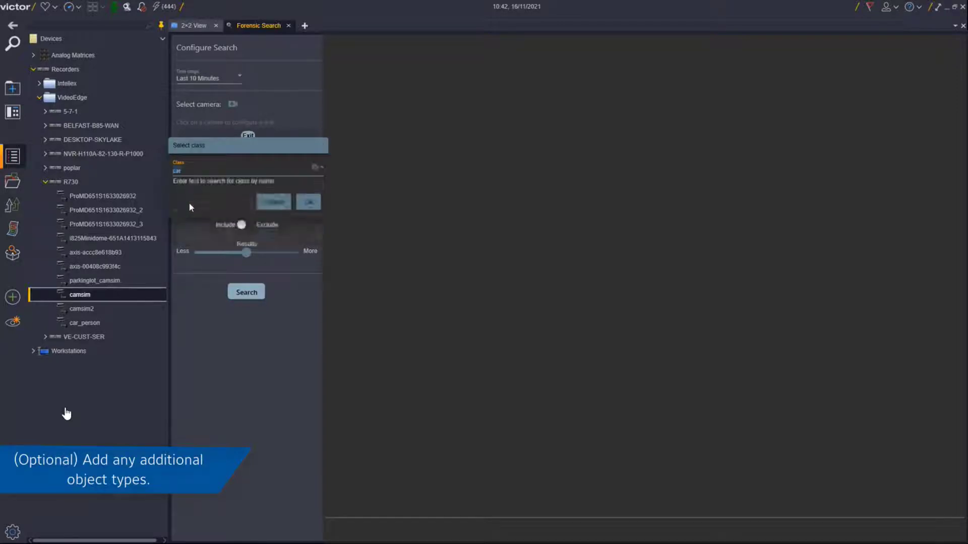
click(309, 202)
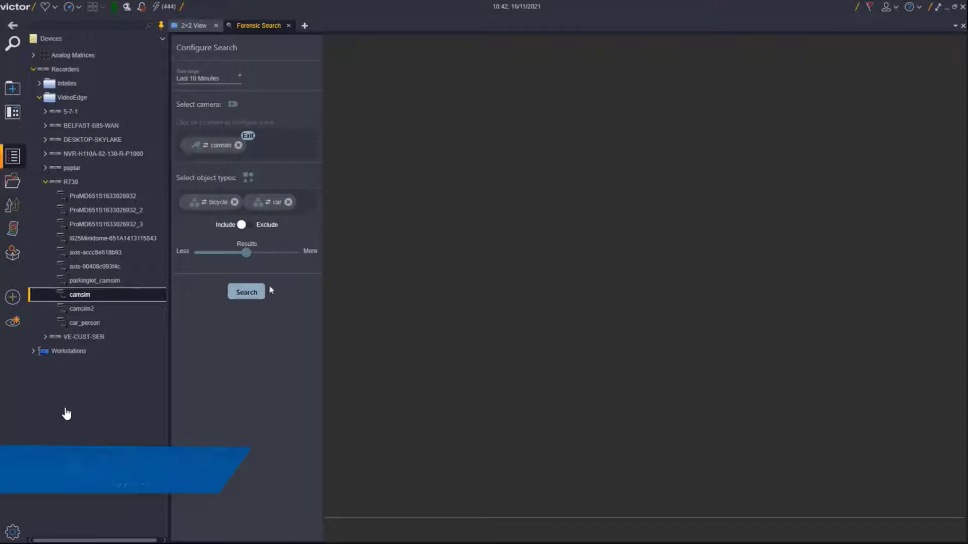
click(247, 294)
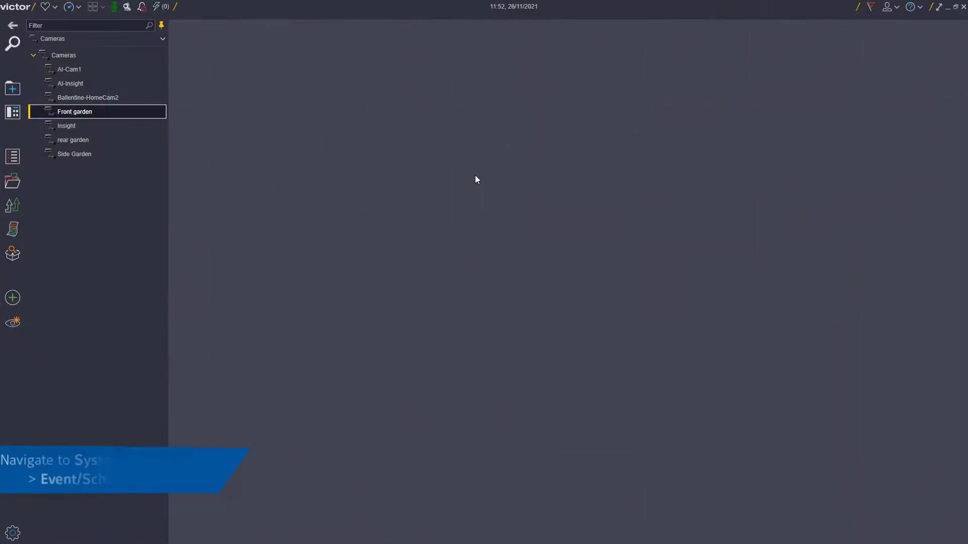
- In Event/Schedule Setup, add the Front garden camera with an Object Detection alert
click(14, 532)
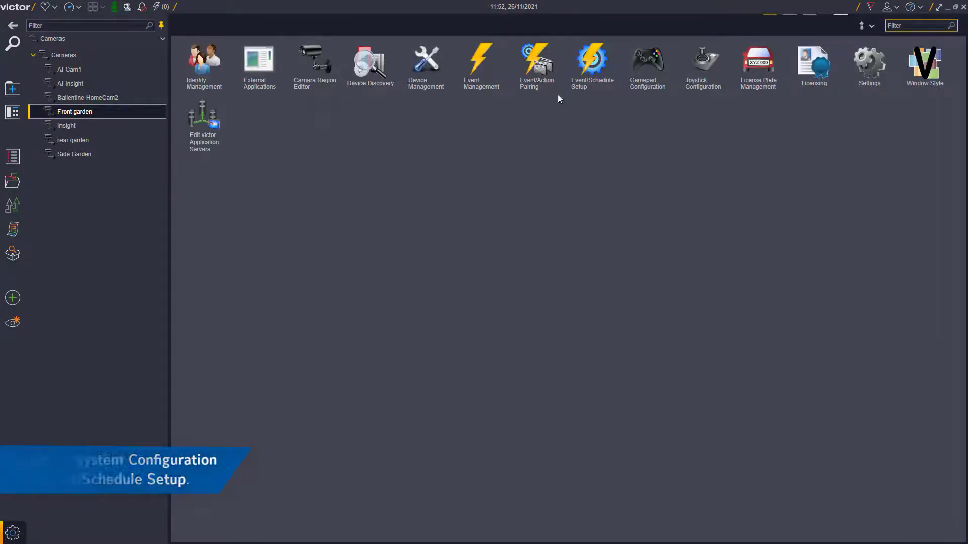
click(582, 73)
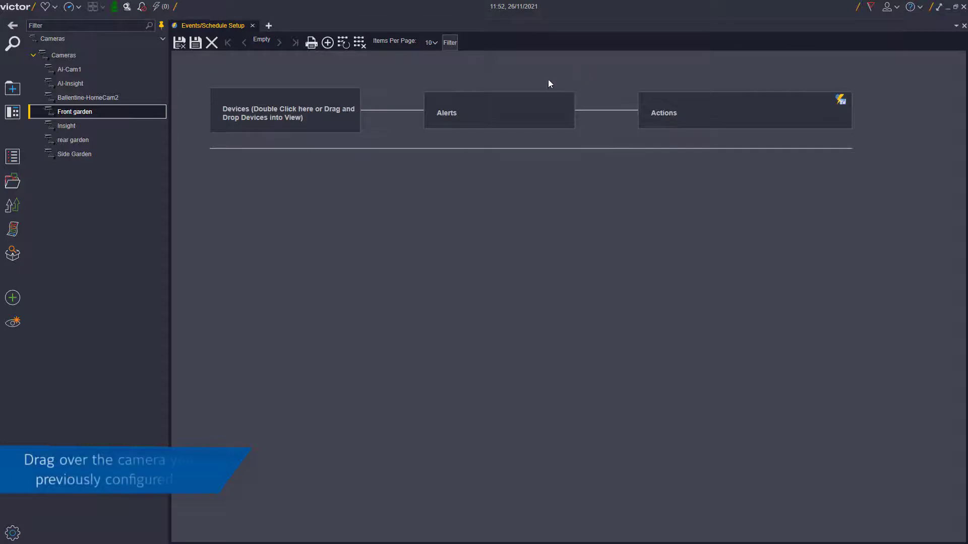
drag(112, 112, 212, 167)
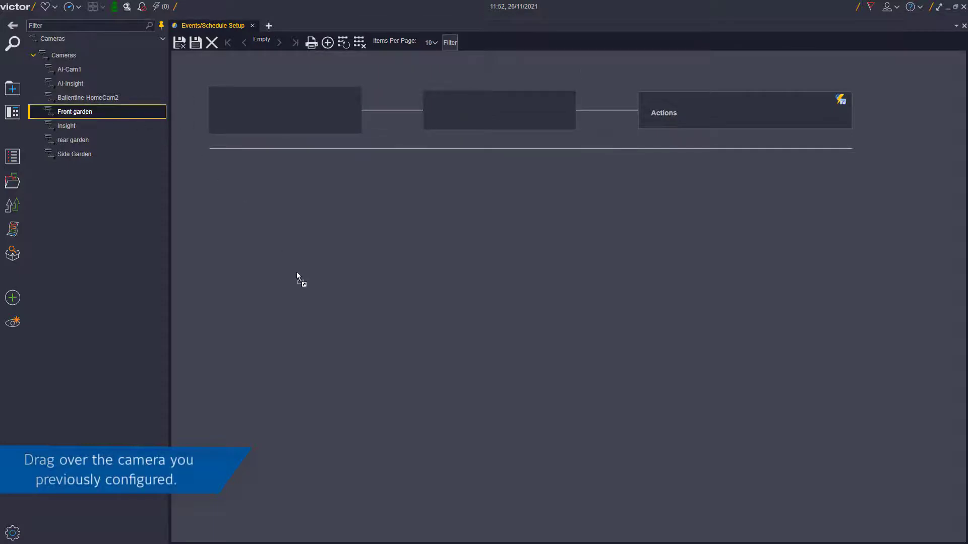
drag(297, 273, 297, 273)
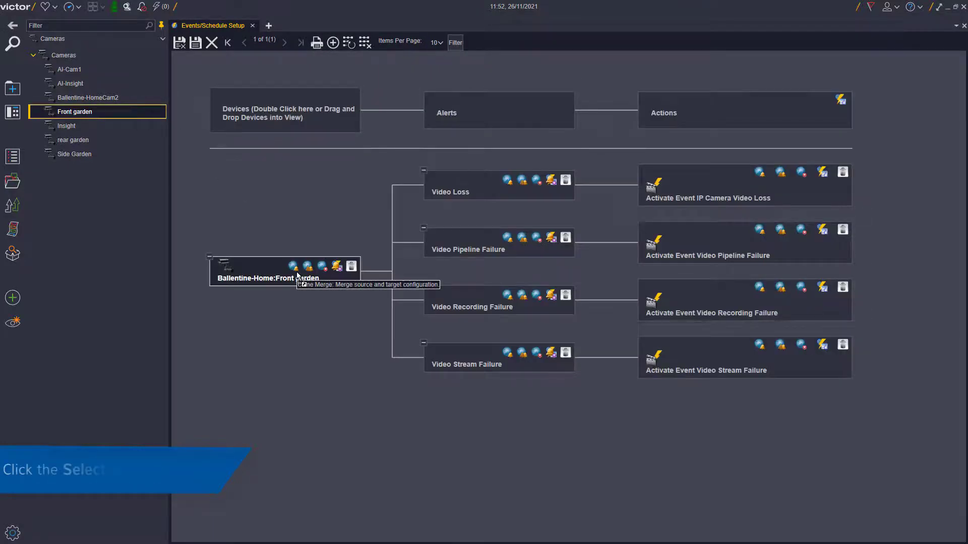
click(340, 268)
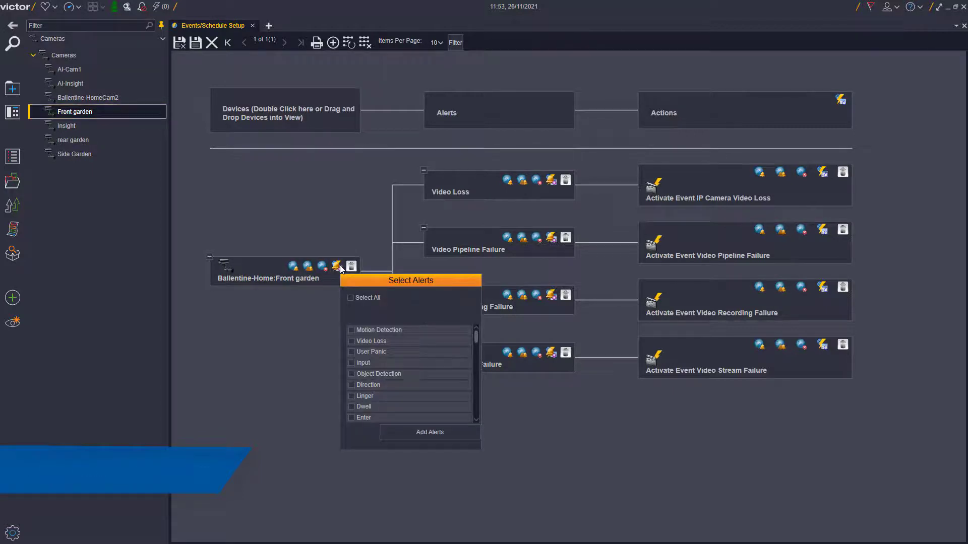
click(376, 376)
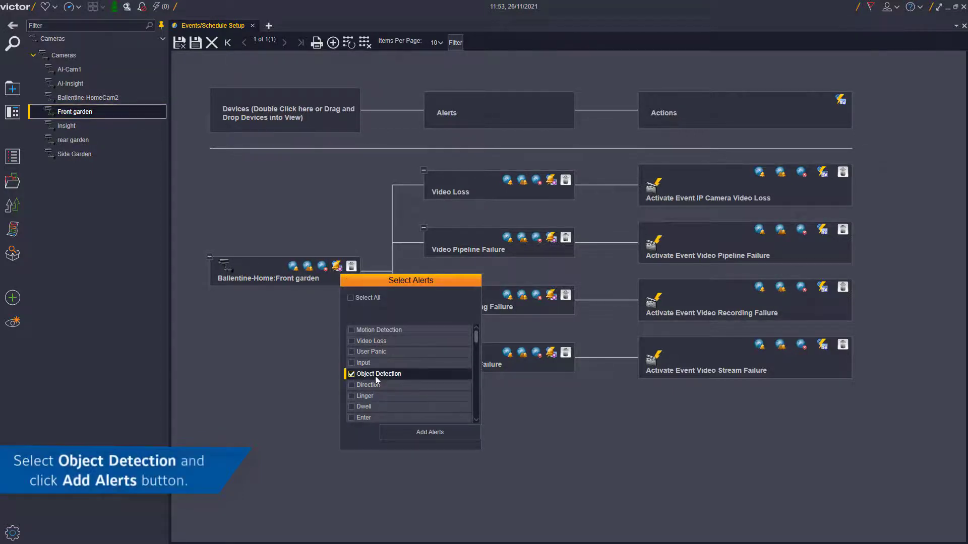
click(445, 434)
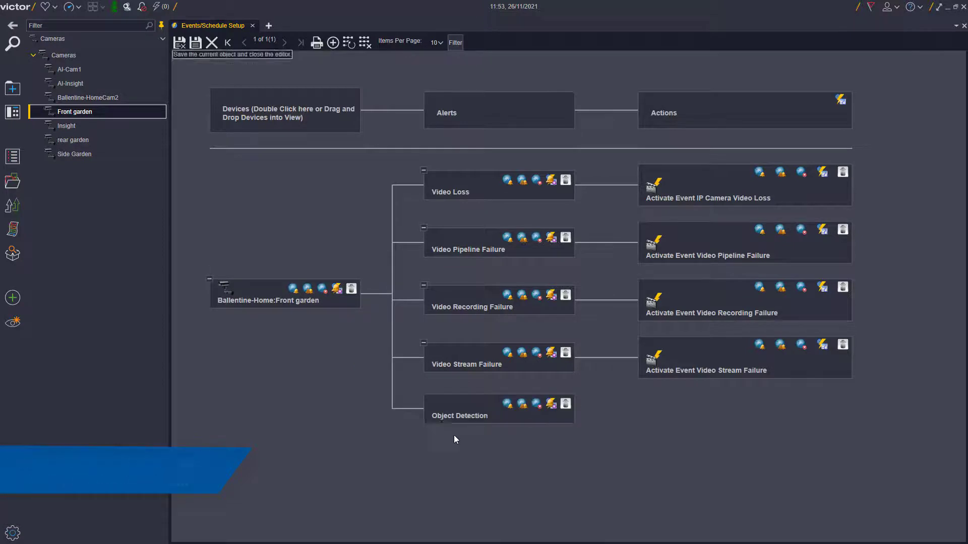
- Set the alert's action to Activate Event Object Detection Alarm on Camera and save the rule
click(552, 405)
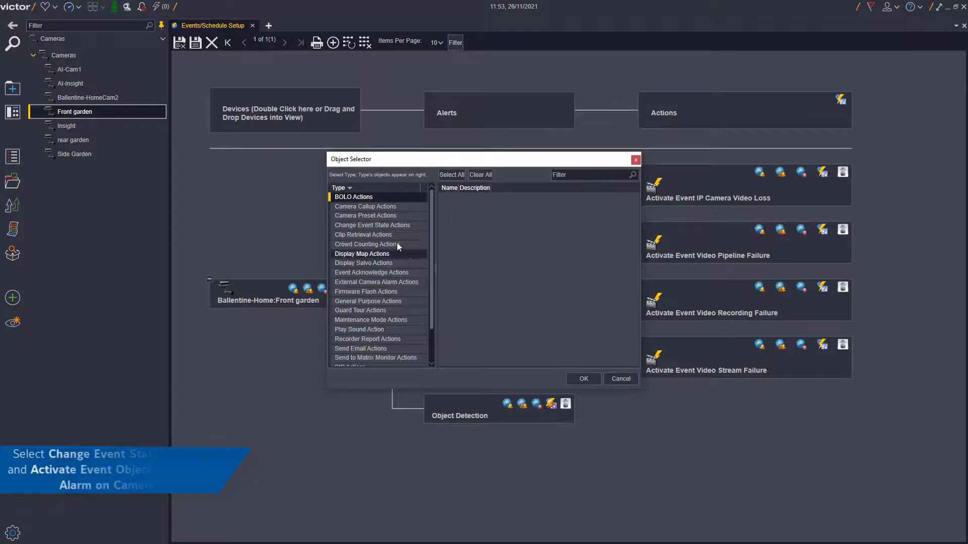
click(381, 226)
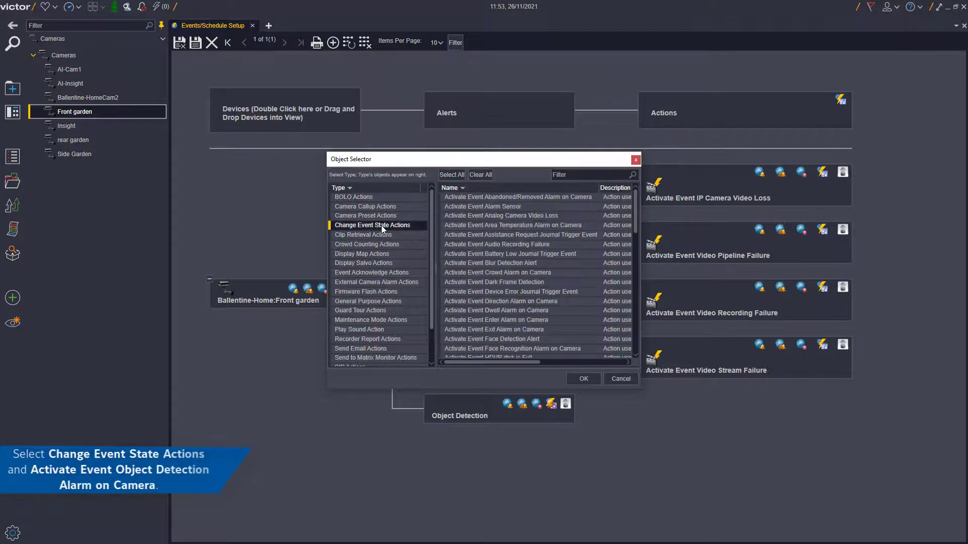
click(597, 175)
text(ob)
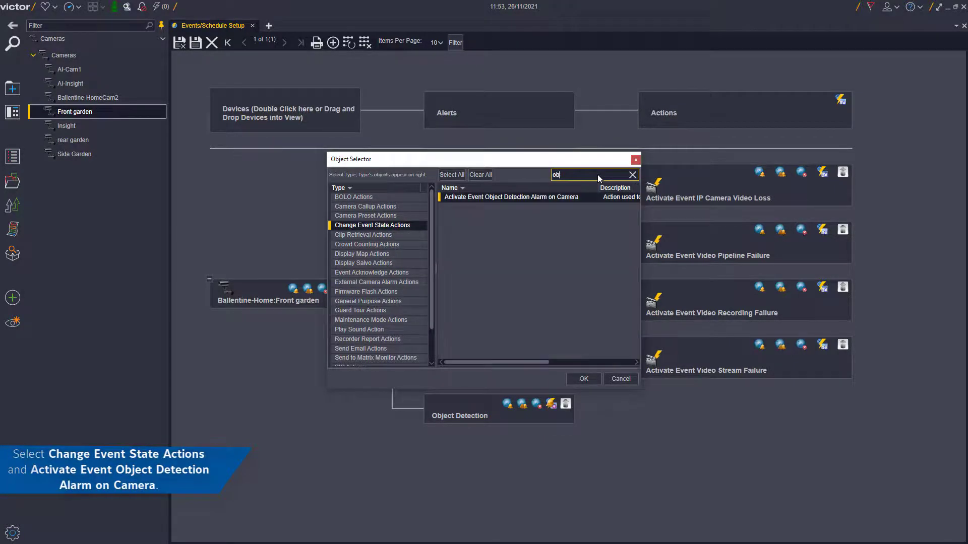
text(ject)
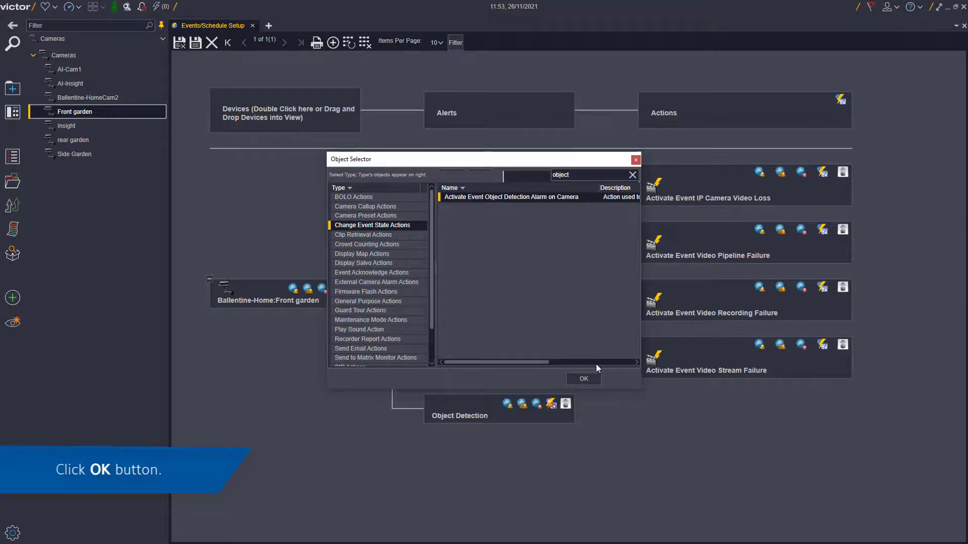
click(583, 379)
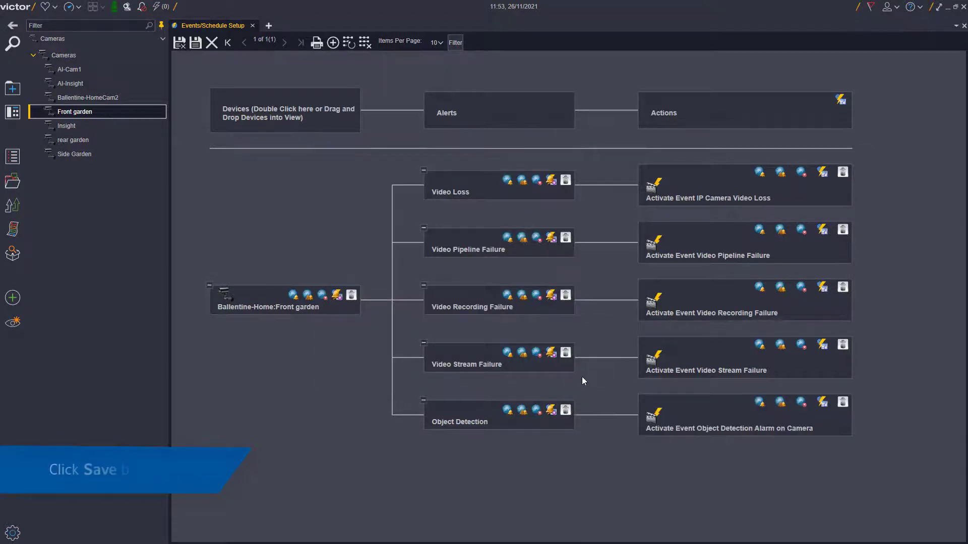
click(183, 46)
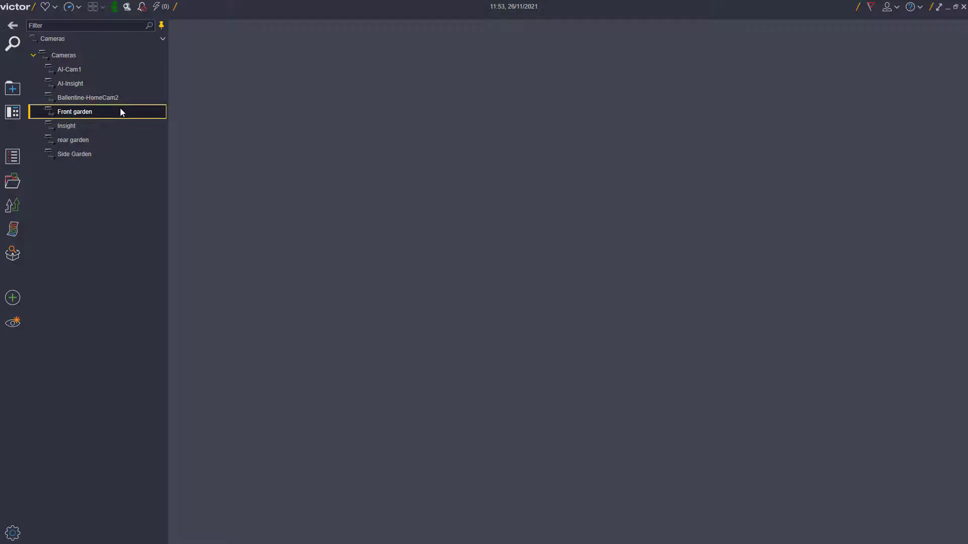
- Open the Front garden live feed and review footage of the 12:23:25 Critical Object Detection alarm
double_click(120, 110)
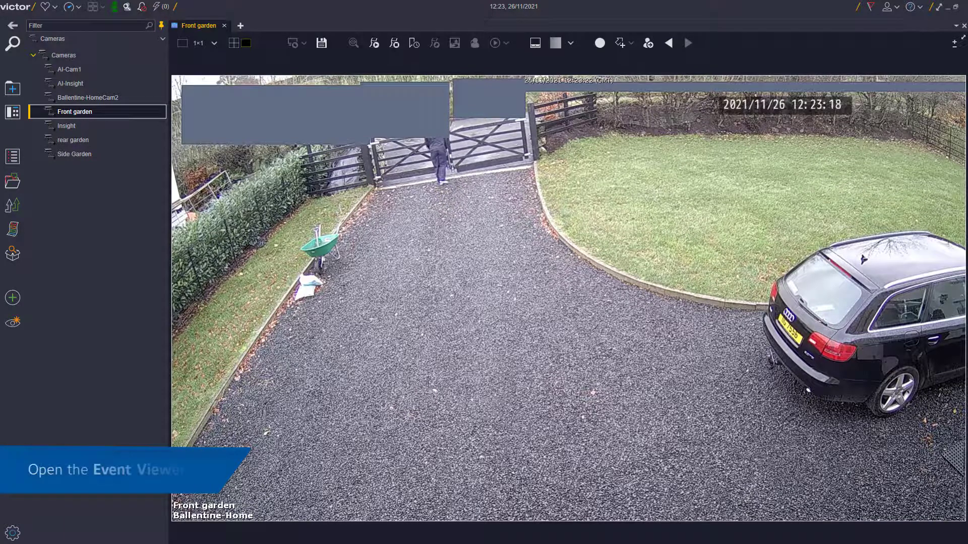
click(157, 7)
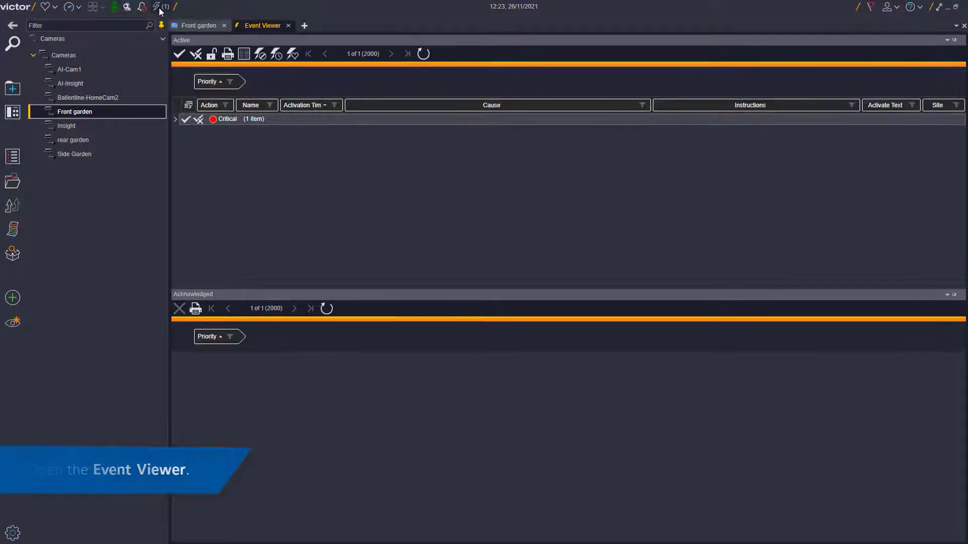
click(176, 120)
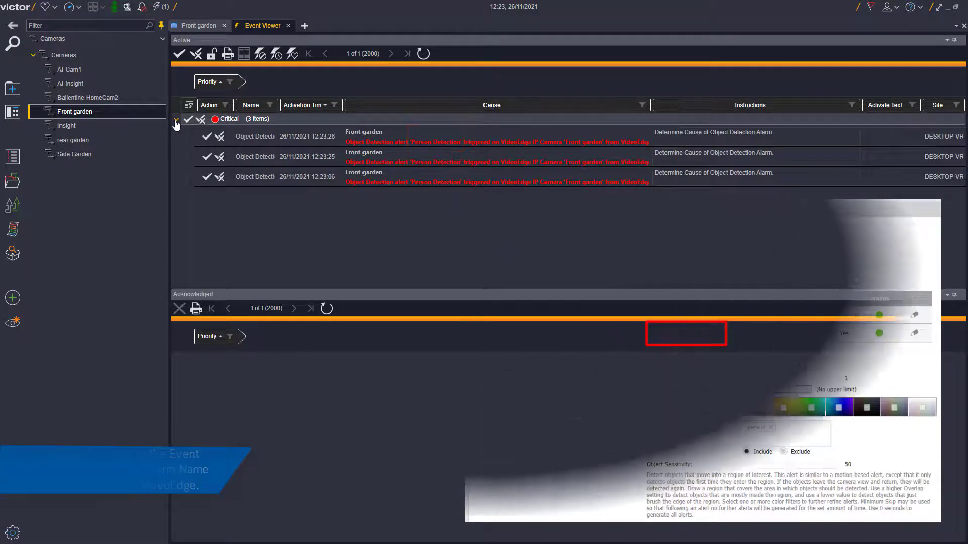
click(410, 161)
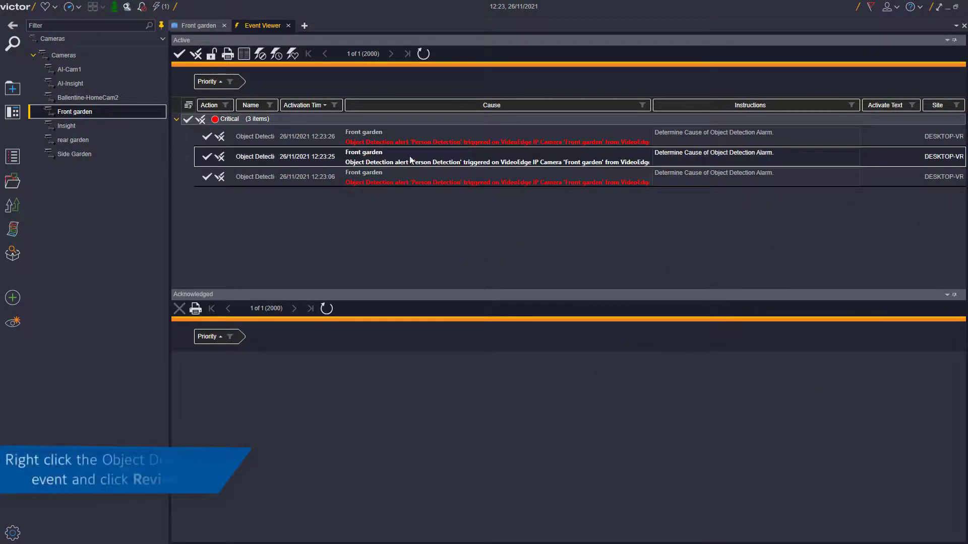
right_click(438, 158)
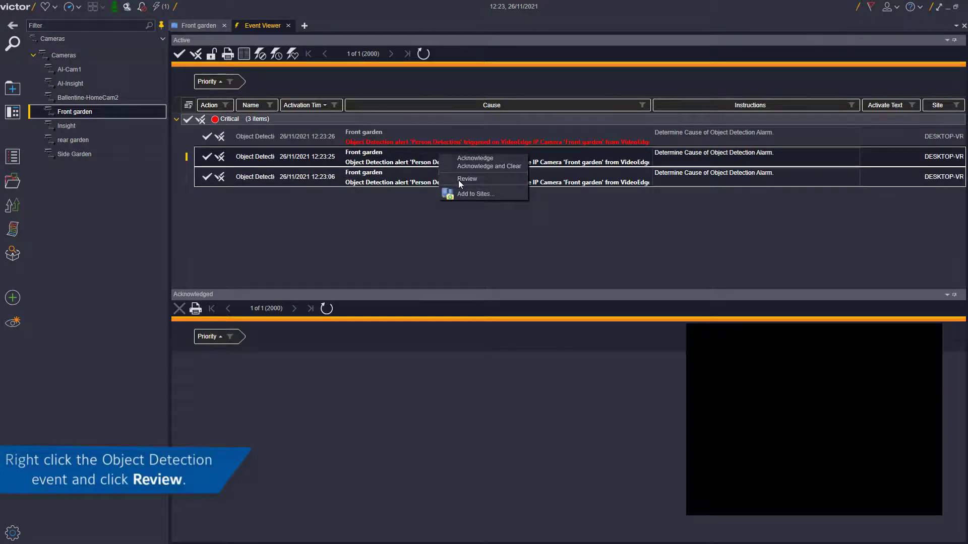
click(467, 179)
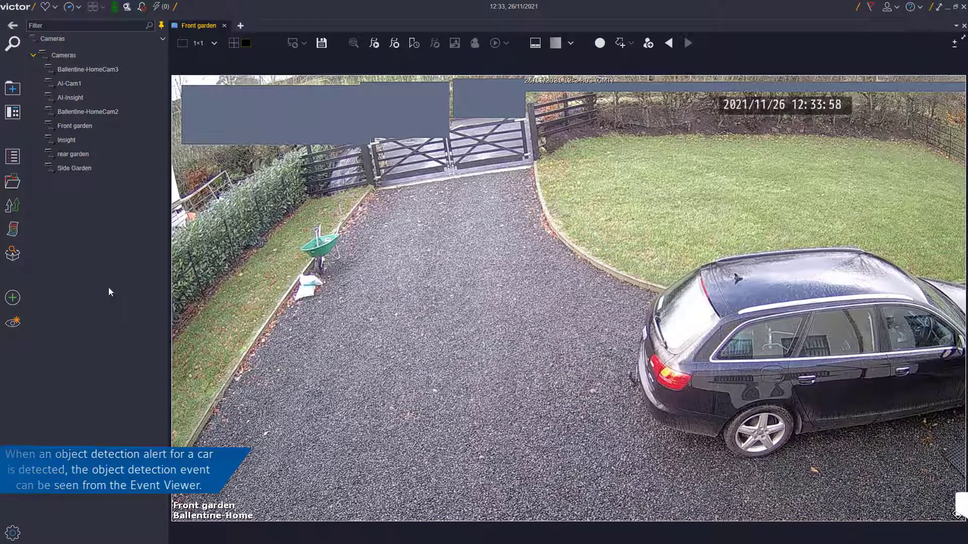
- Review the recorded footage of the 12:33:52 Car Detection alarm from the Critical event list
click(159, 7)
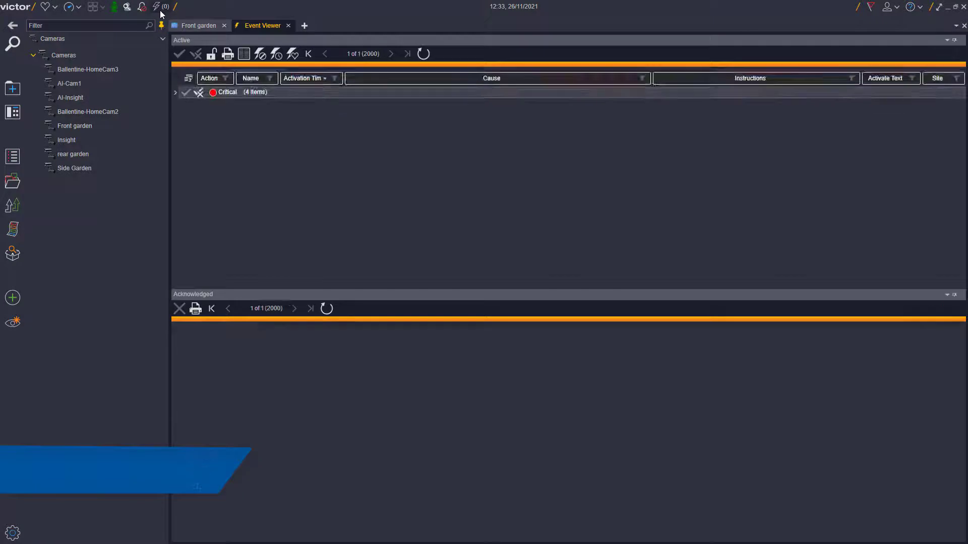
click(175, 119)
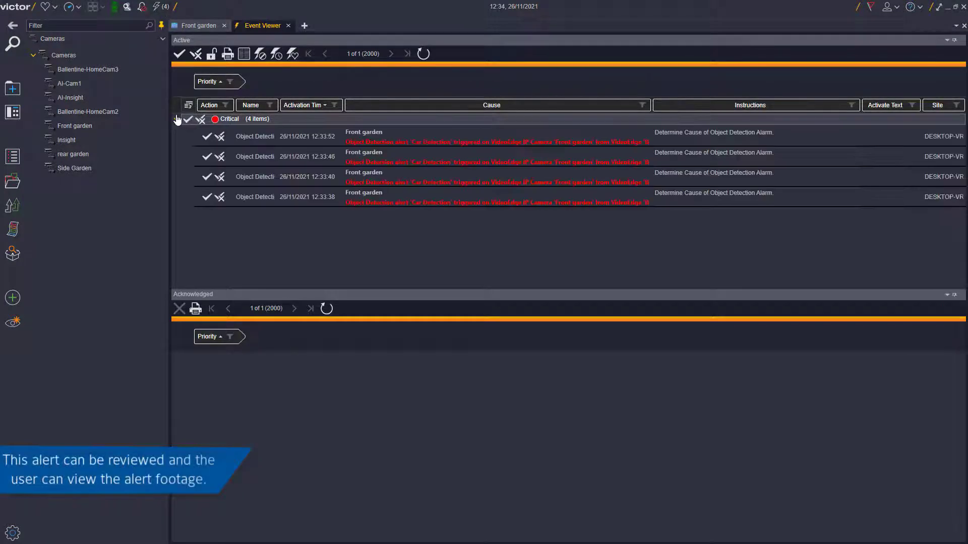
right_click(252, 174)
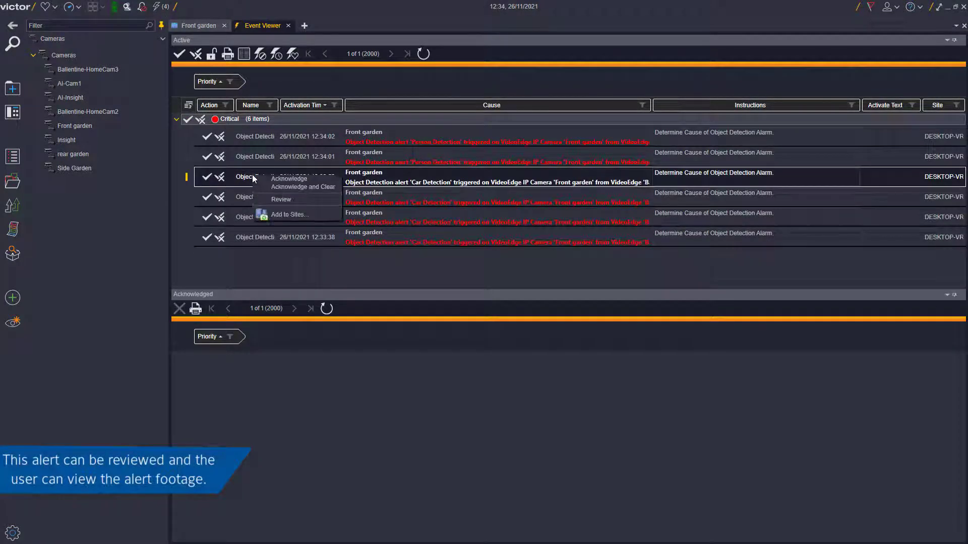
click(281, 199)
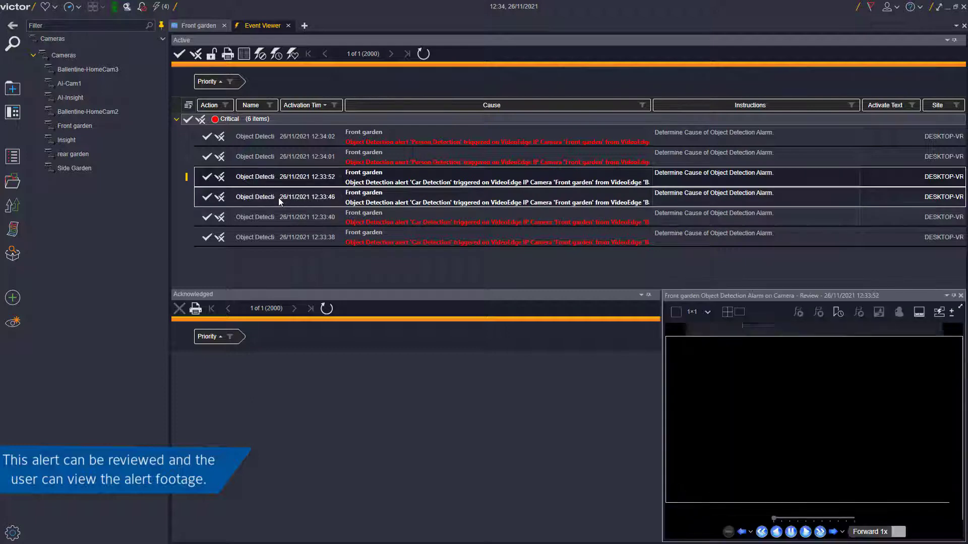